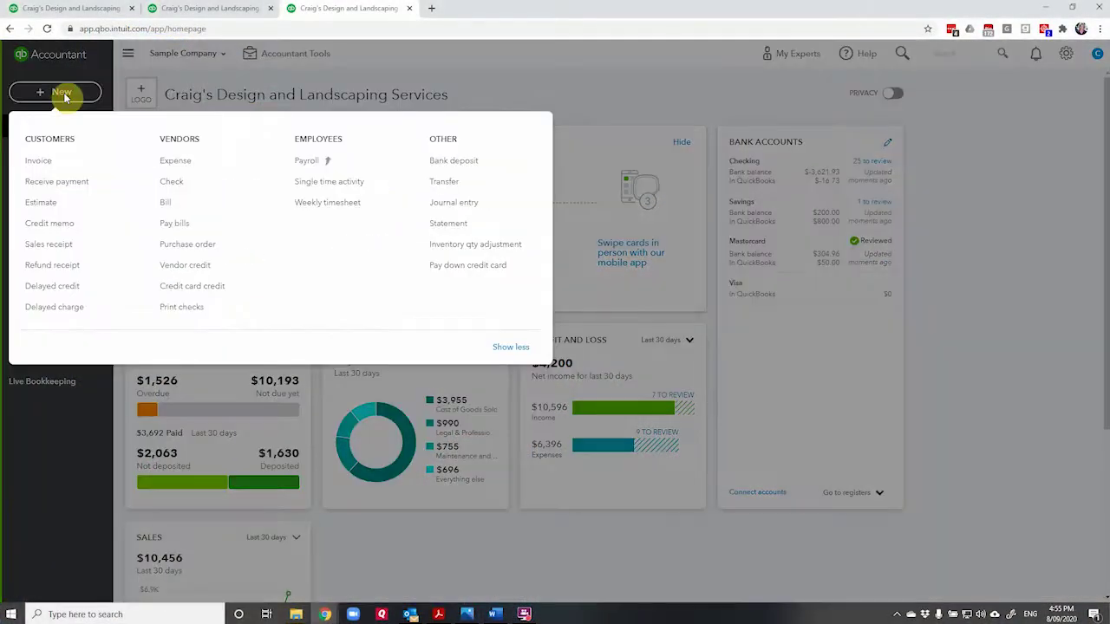
- Choose Bill from the + New menu on the dashboard
{"action": "left_click", "coordinate": [172, 204]}
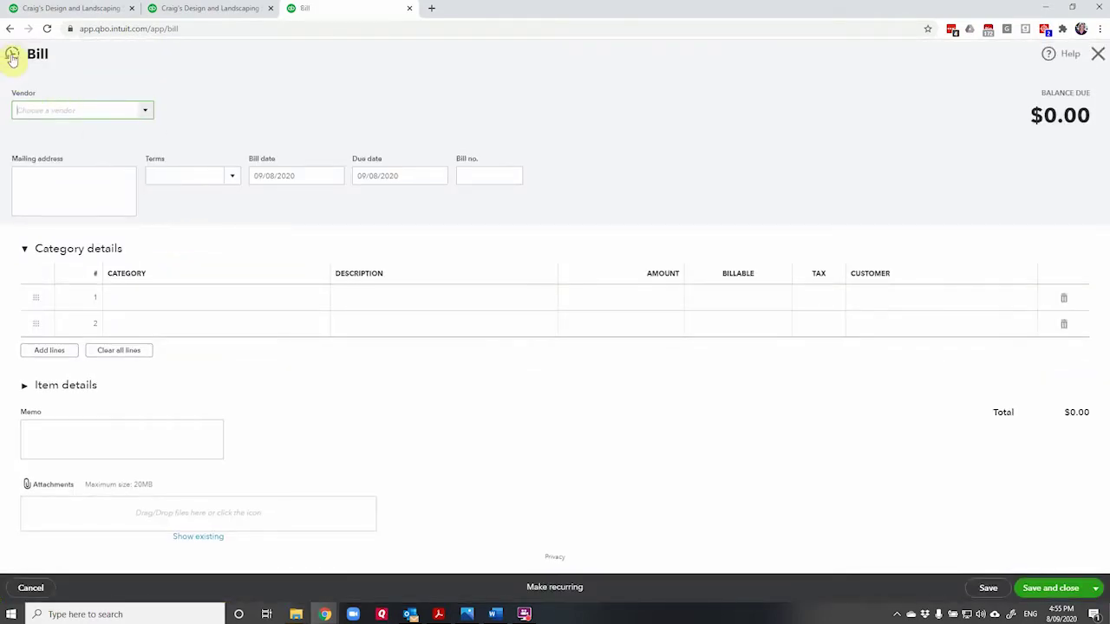
- Mark line 1 of the $25,000 Tania's Nursery bill billable, save, and confirm the linked-bill change
{"action": "left_click", "coordinate": [12, 54]}
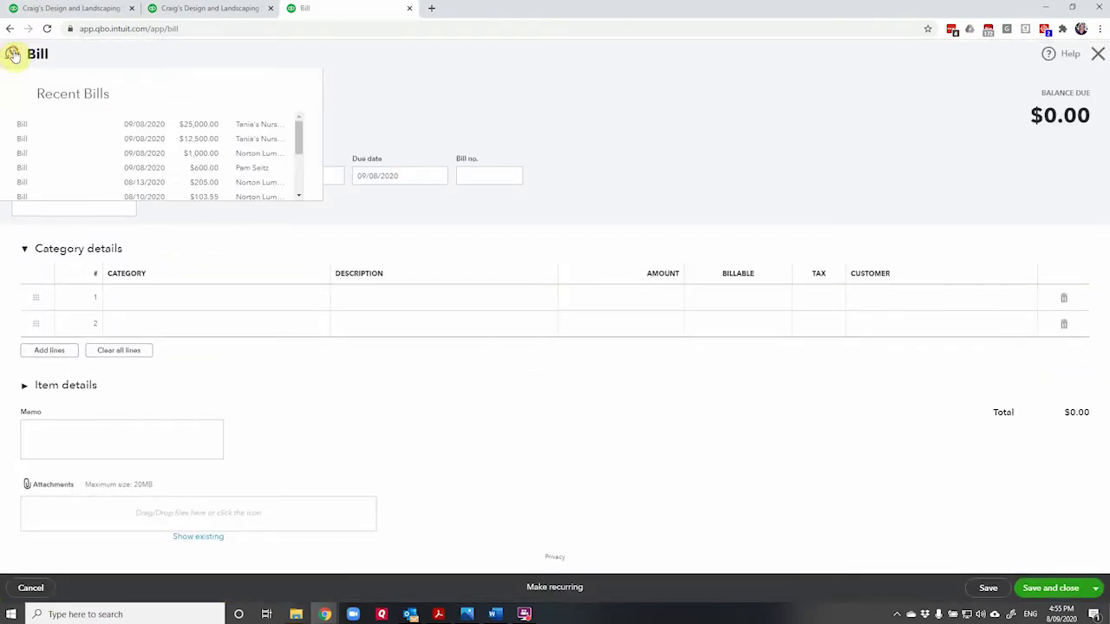
{"action": "left_click", "coordinate": [144, 124]}
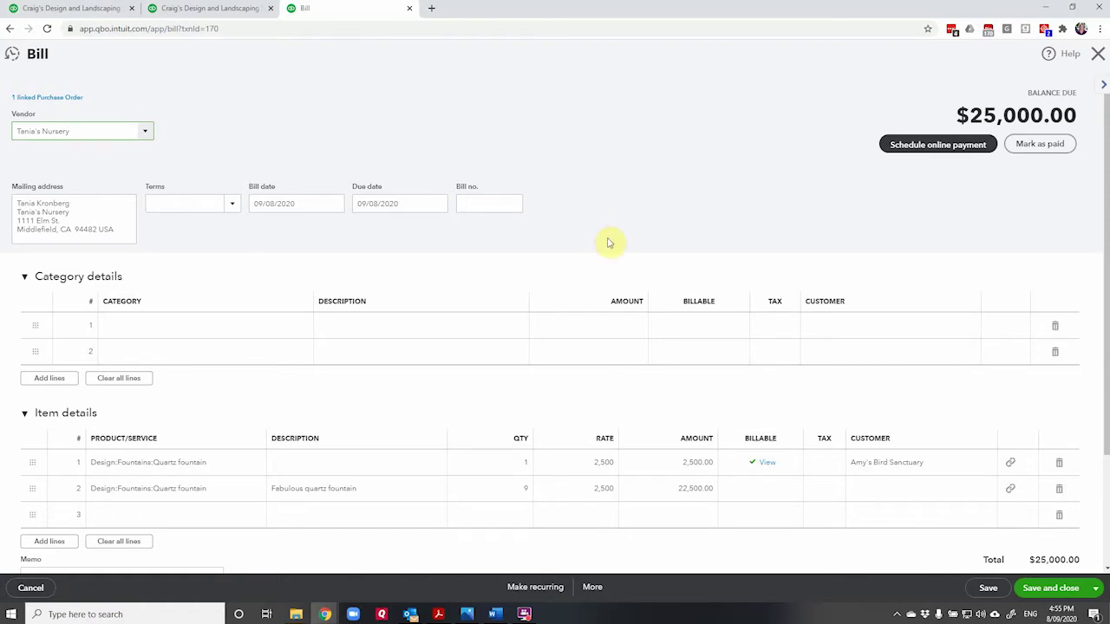
{"action": "left_click", "coordinate": [761, 464]}
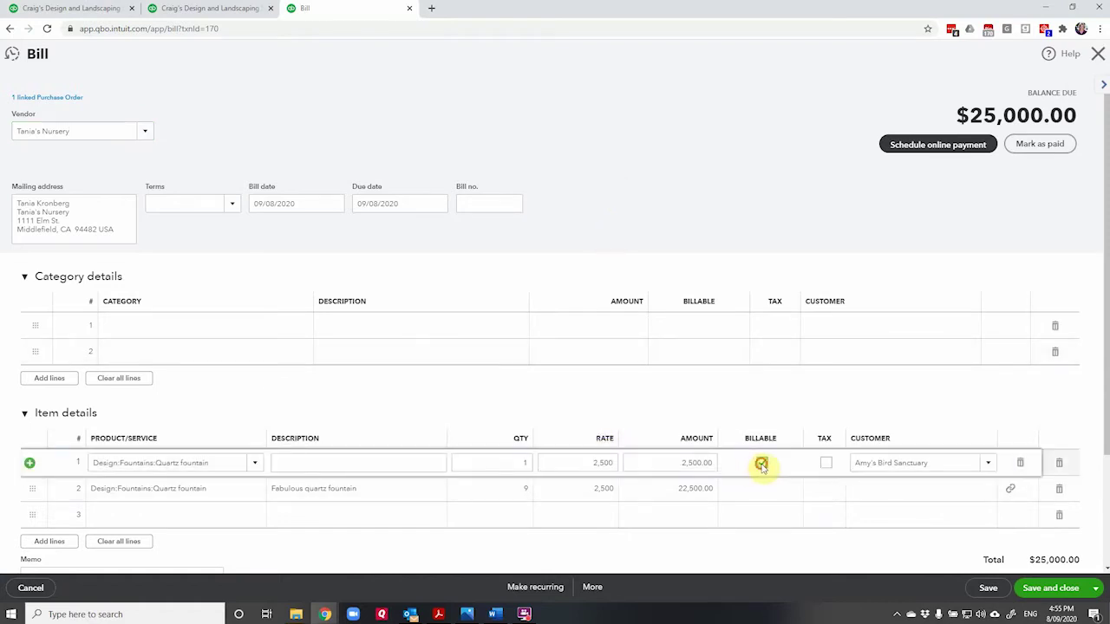
{"action": "left_click", "coordinate": [761, 464]}
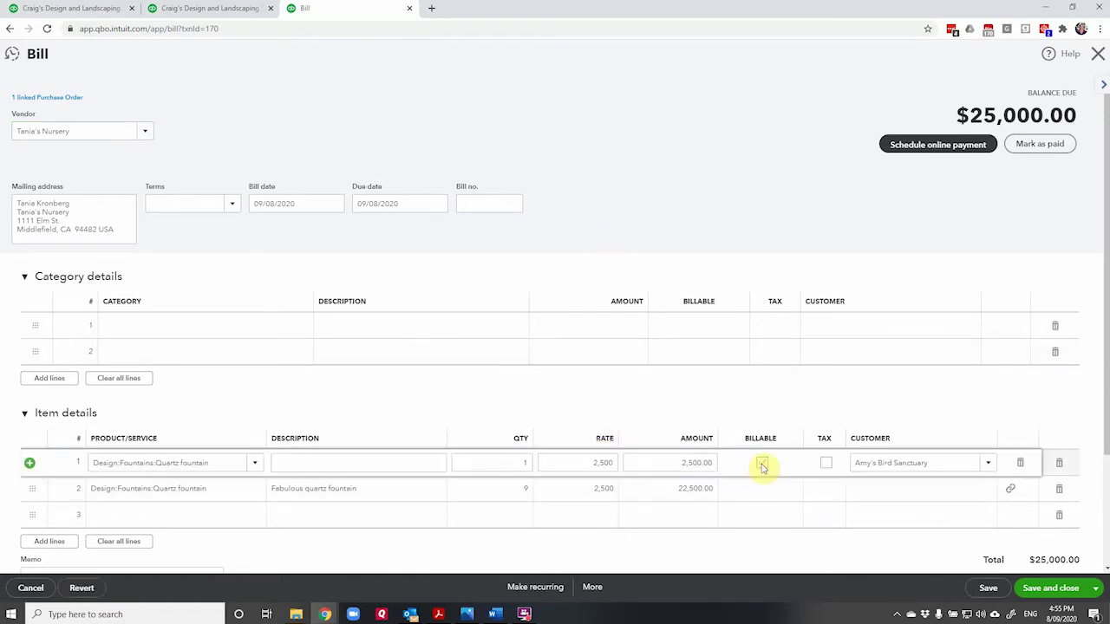
{"action": "left_click", "coordinate": [1048, 597]}
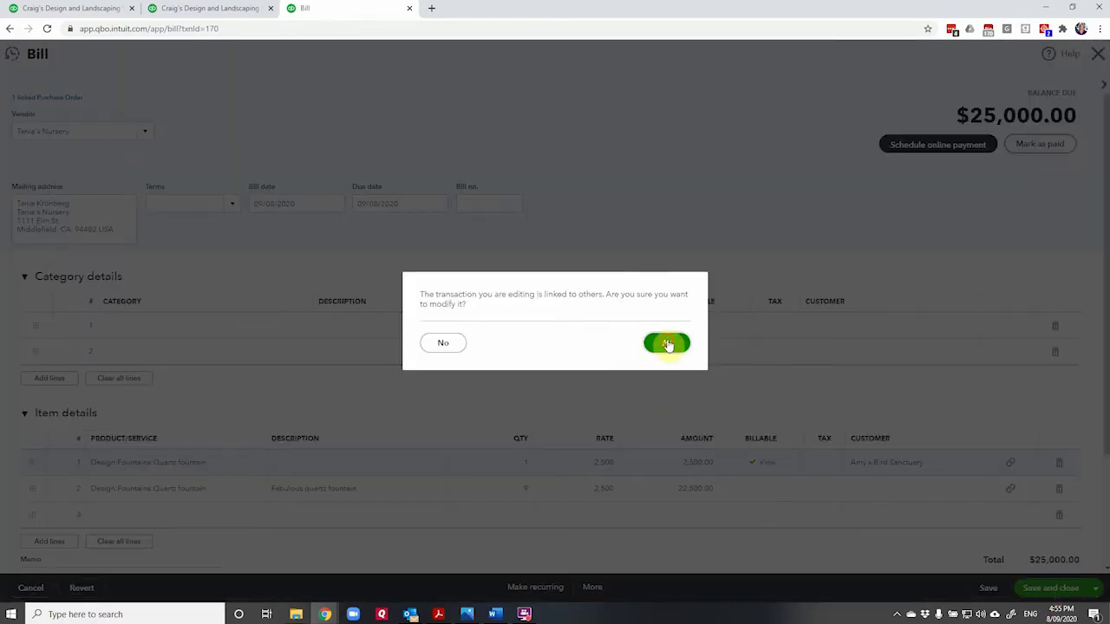
{"action": "left_click", "coordinate": [667, 344]}
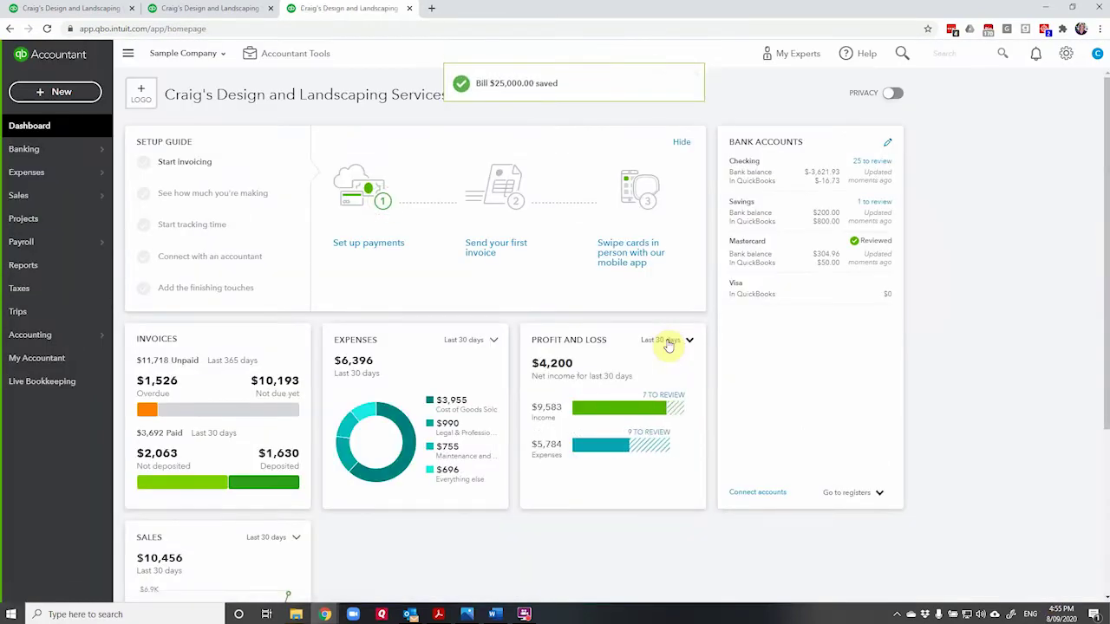
- Start a new expense to Chin's Gas and Oil with a 250.00 first line
{"action": "left_click", "coordinate": [72, 94]}
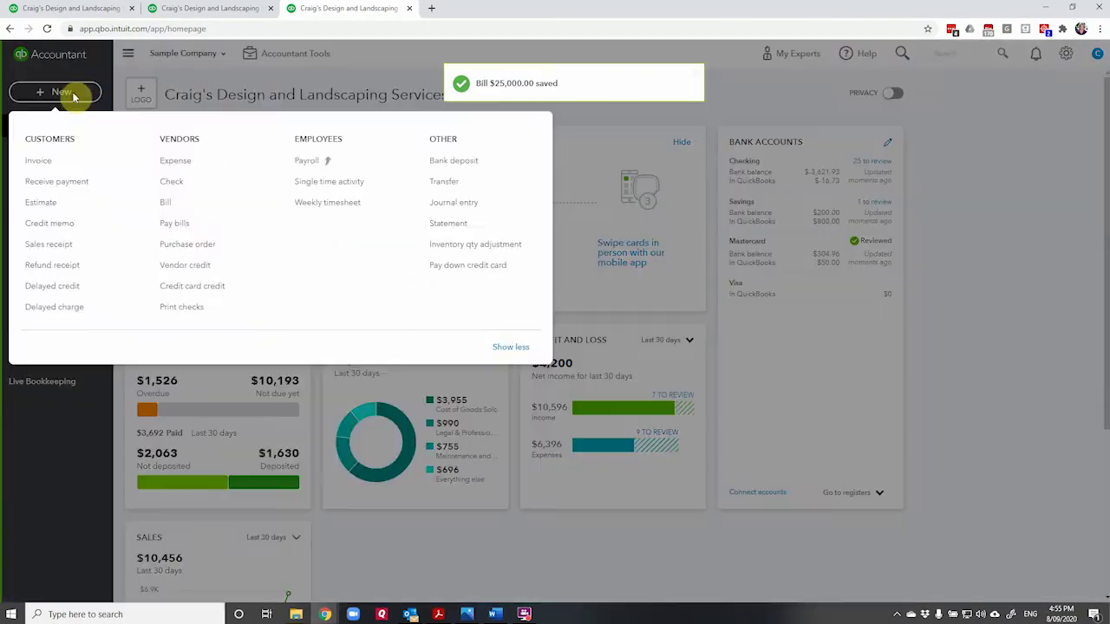
{"action": "left_click", "coordinate": [205, 164]}
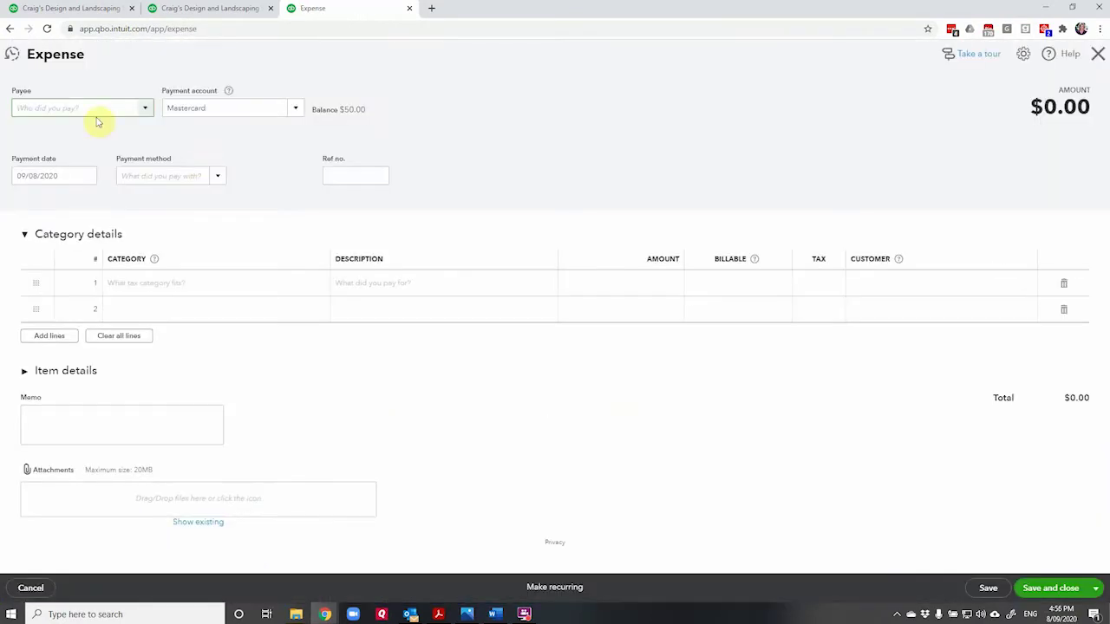
{"action": "left_click", "coordinate": [87, 109]}
{"action": "type", "text": "d Oil"}
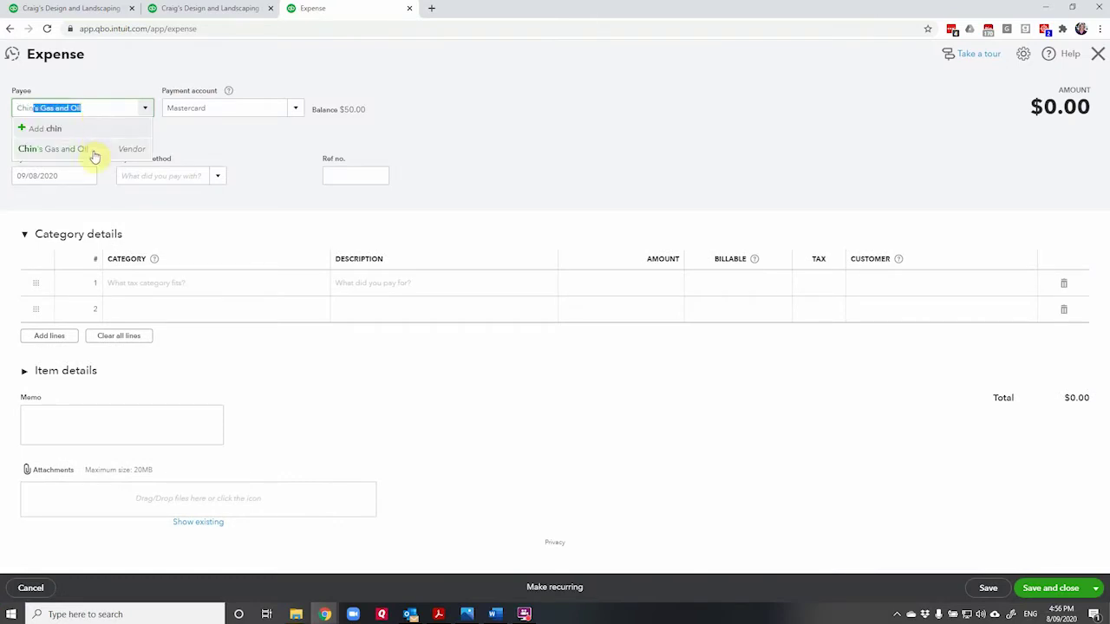
{"action": "left_click", "coordinate": [93, 151]}
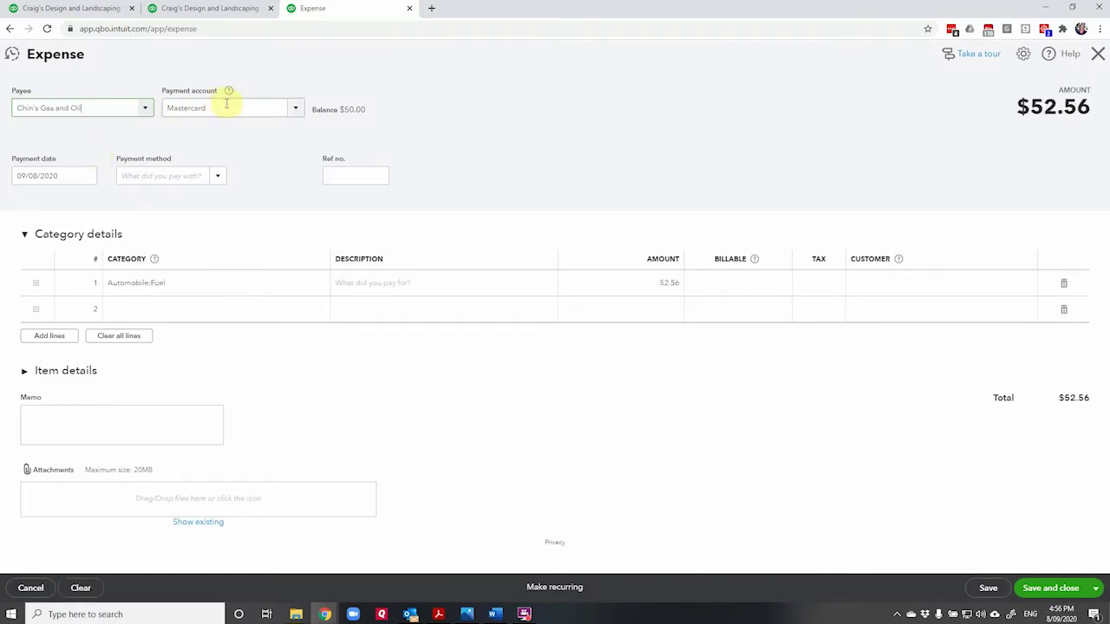
{"action": "left_click", "coordinate": [609, 284]}
{"action": "type", "text": "25"}
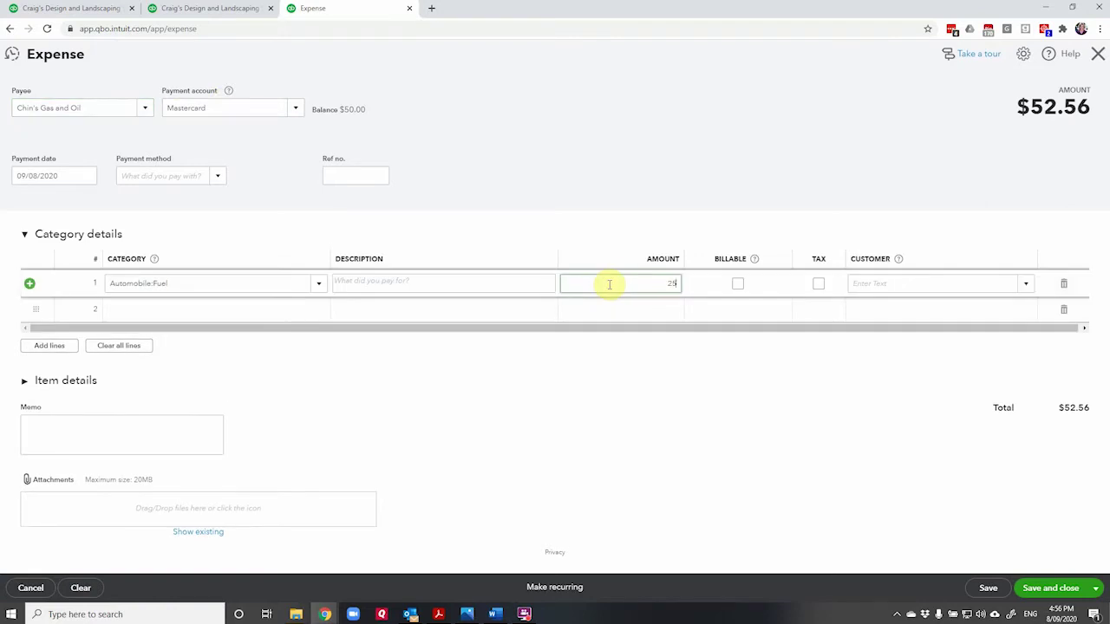
{"action": "type", "text": "0"}
{"action": "key", "text": "Tab"}
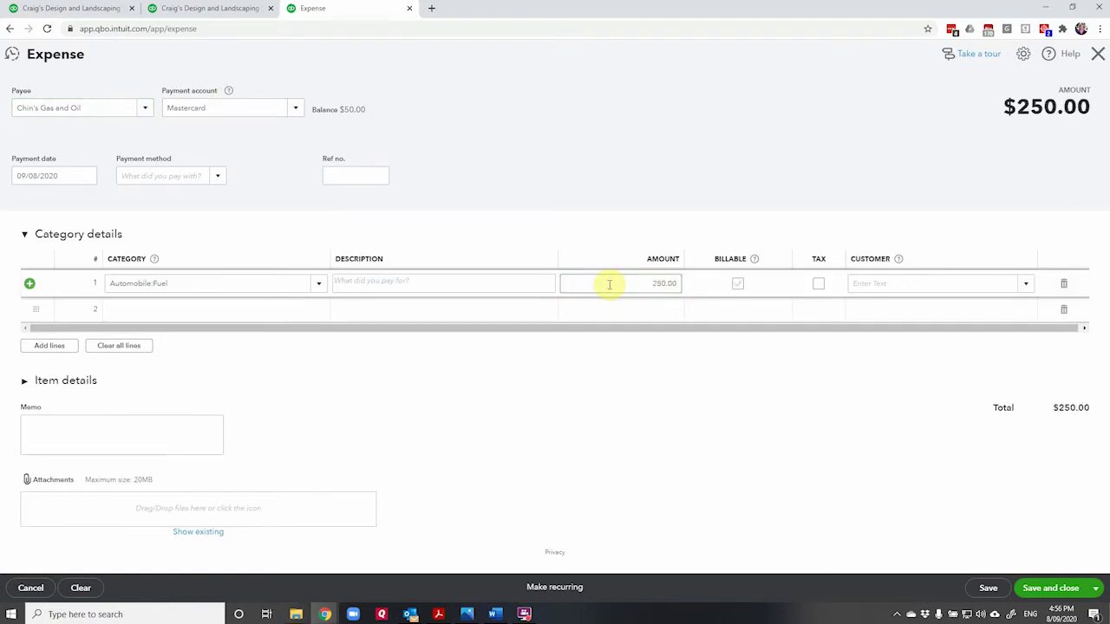
- Add a second Automobile:Fuel line, splitting the amount into 200 and 50
{"action": "left_click", "coordinate": [276, 308]}
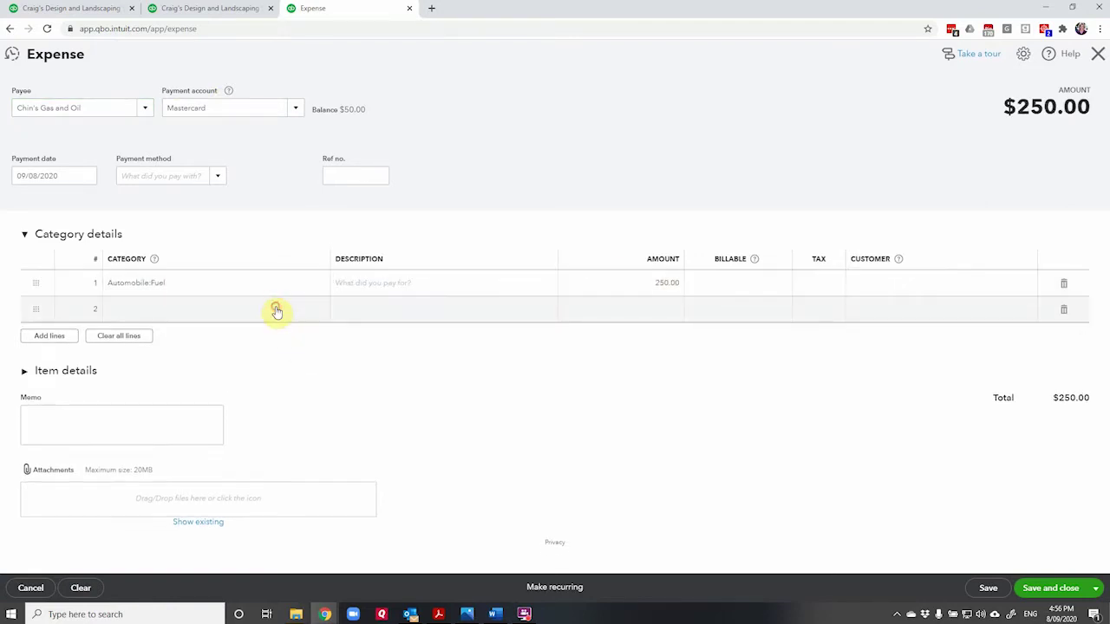
{"action": "type", "text": "fuel"}
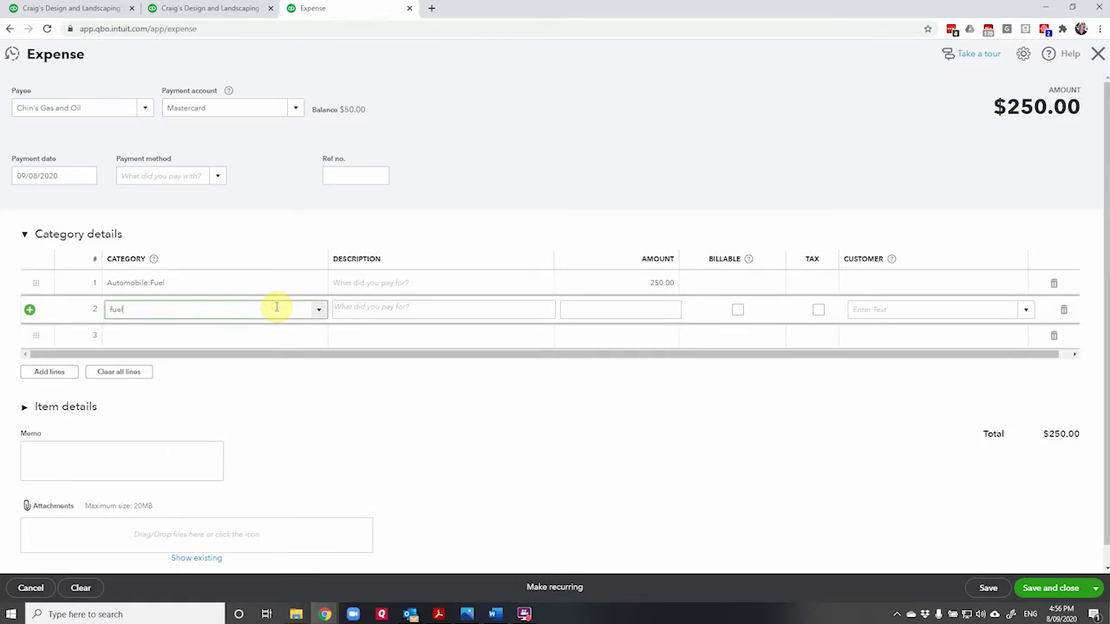
{"action": "left_click", "coordinate": [251, 355]}
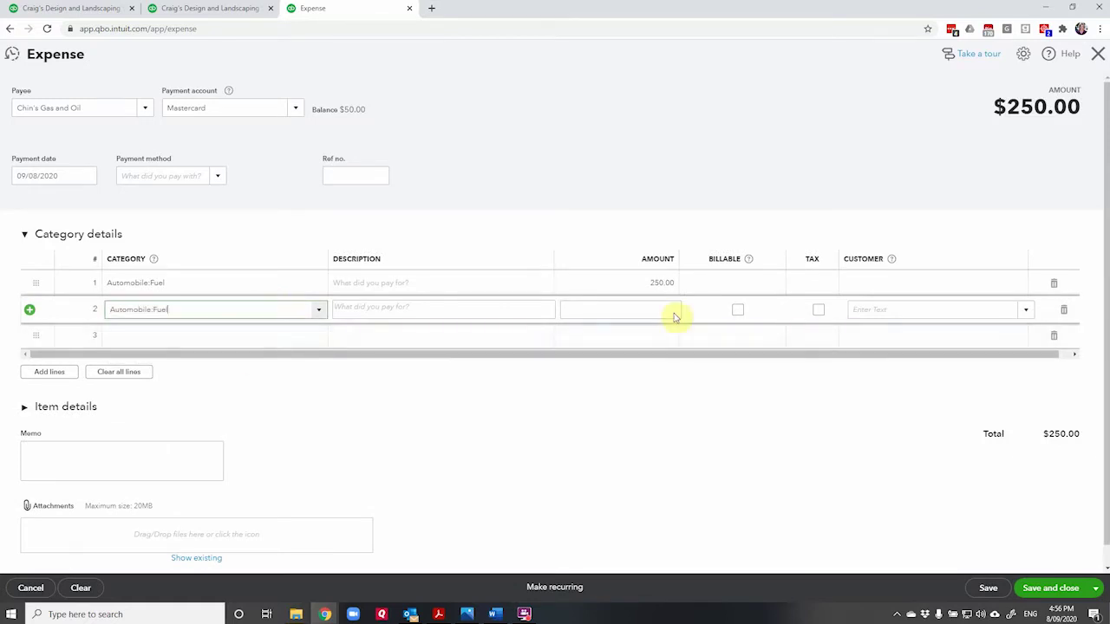
{"action": "left_click", "coordinate": [646, 282]}
{"action": "type", "text": "2"}
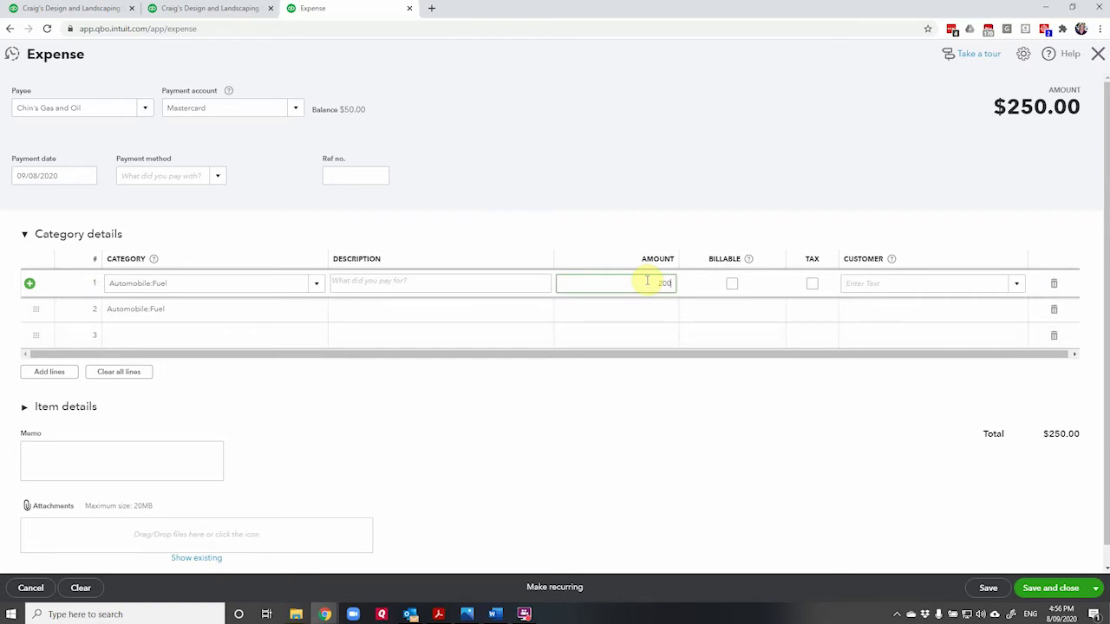
{"action": "left_click", "coordinate": [633, 308]}
{"action": "type", "text": "5"}
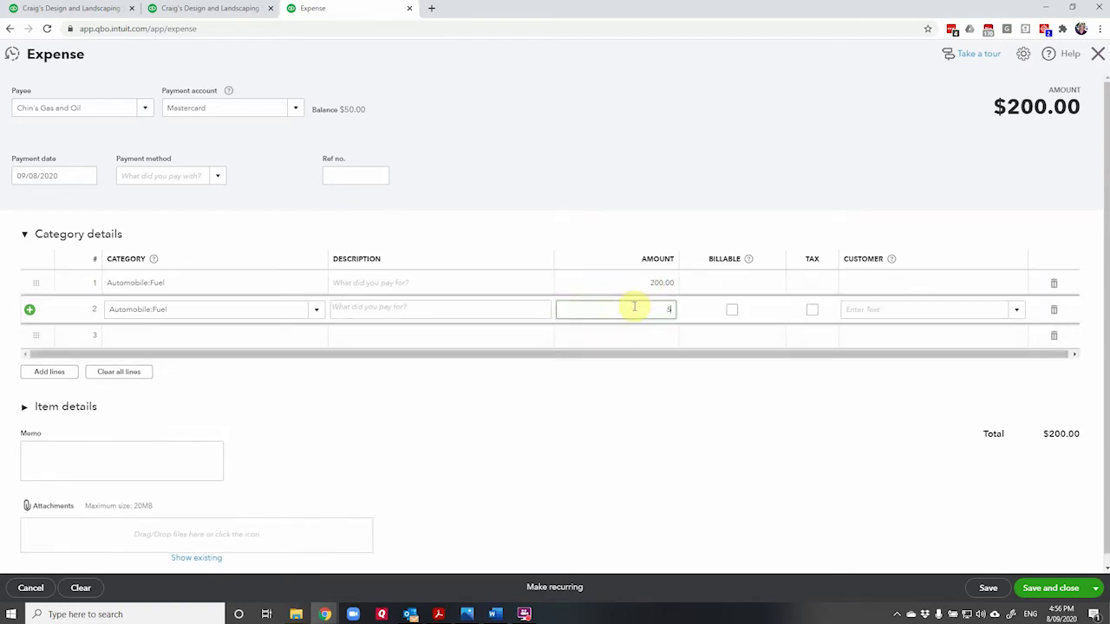
{"action": "type", "text": "0.00"}
- Make the $50 fuel line billable to Amy's Bird Sanctuary, add a description, and save
{"action": "left_click", "coordinate": [732, 310]}
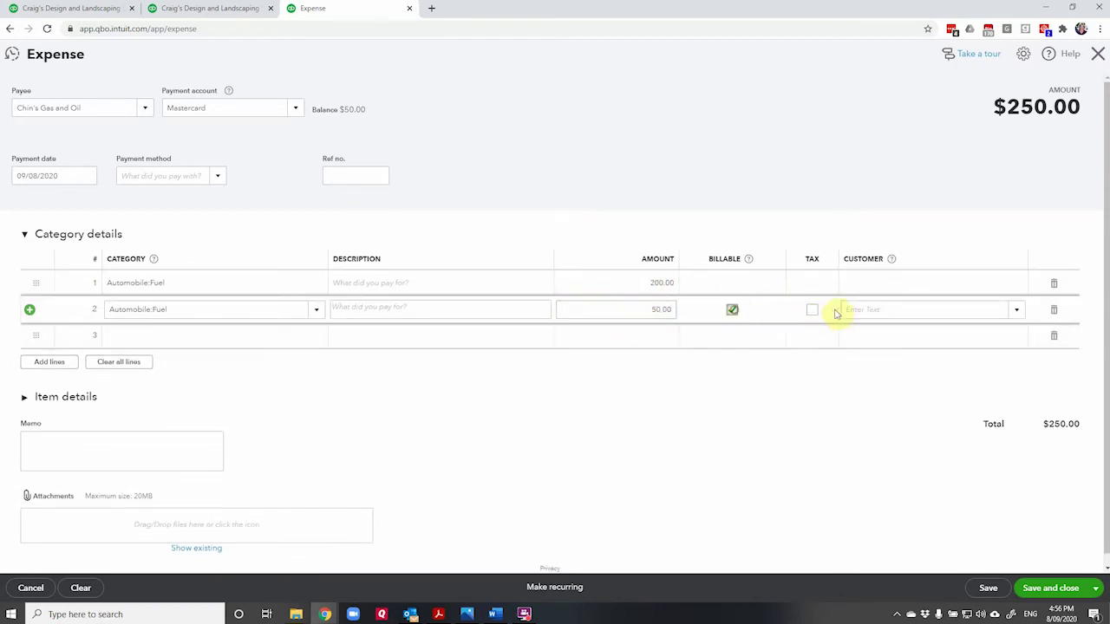
{"action": "left_click", "coordinate": [855, 309]}
{"action": "type", "text": "y"}
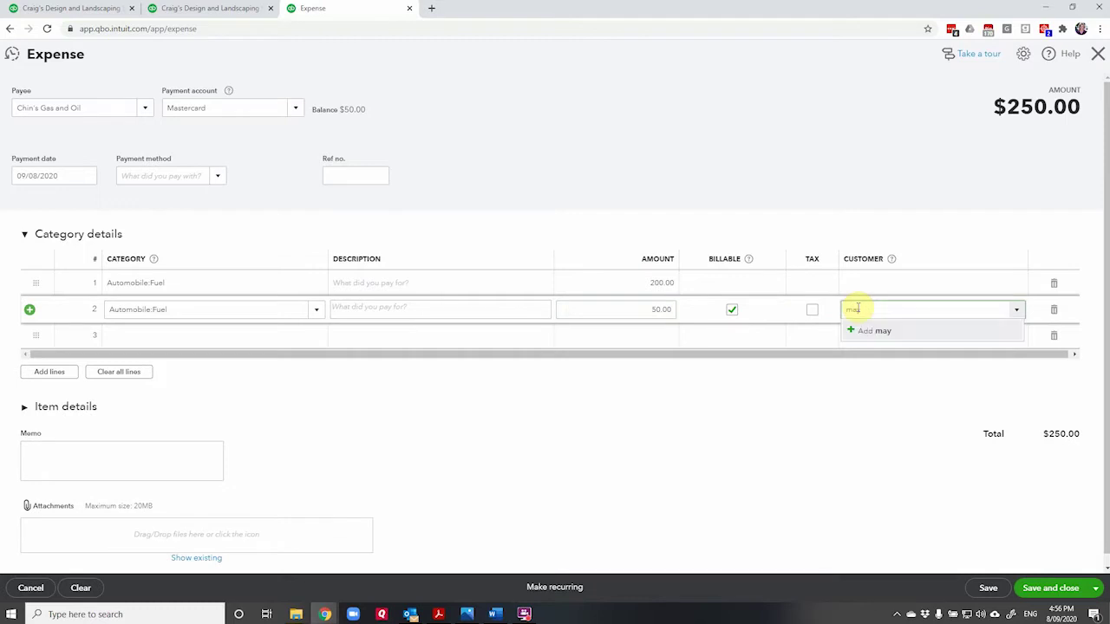
{"action": "key", "text": "BackSpace"}
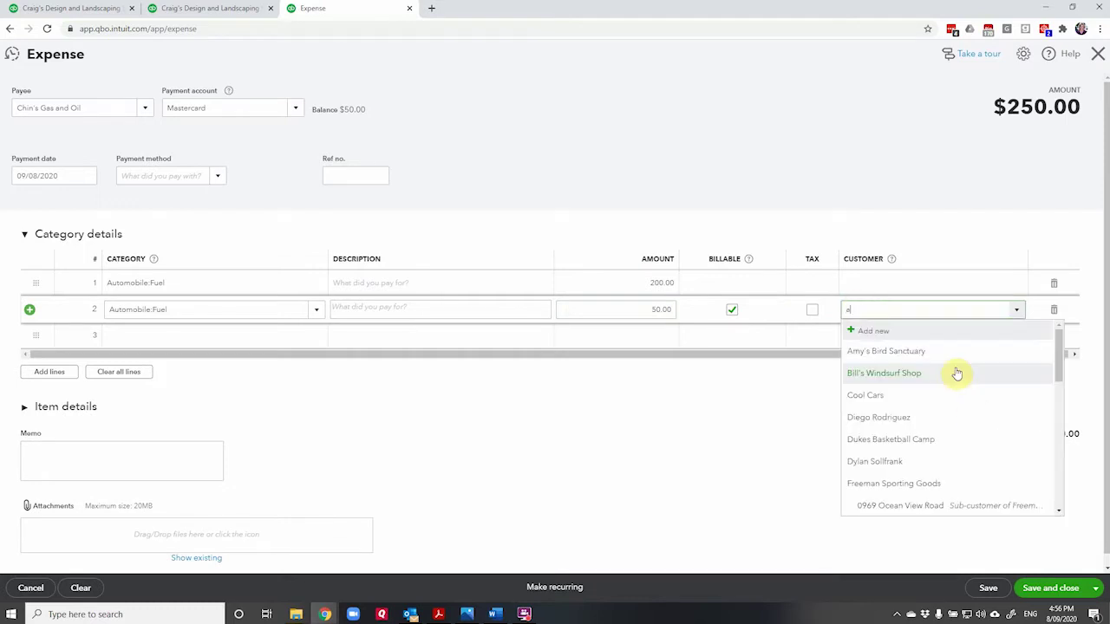
{"action": "type", "text": "Amy's Bird Sanctuary"}
{"action": "left_click", "coordinate": [899, 352]}
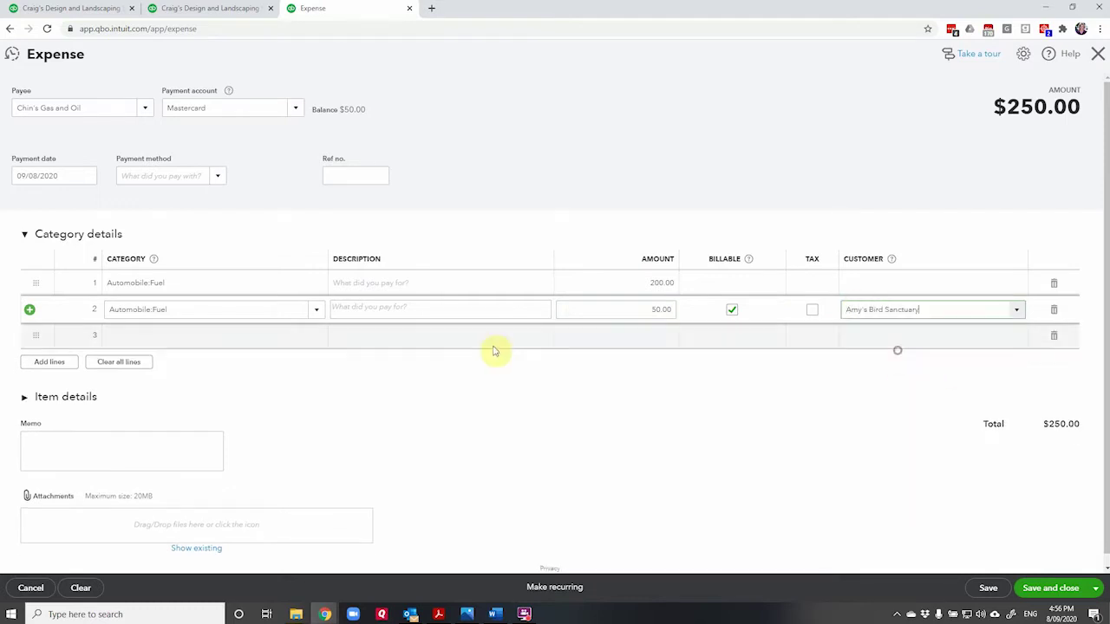
{"action": "left_click", "coordinate": [397, 309]}
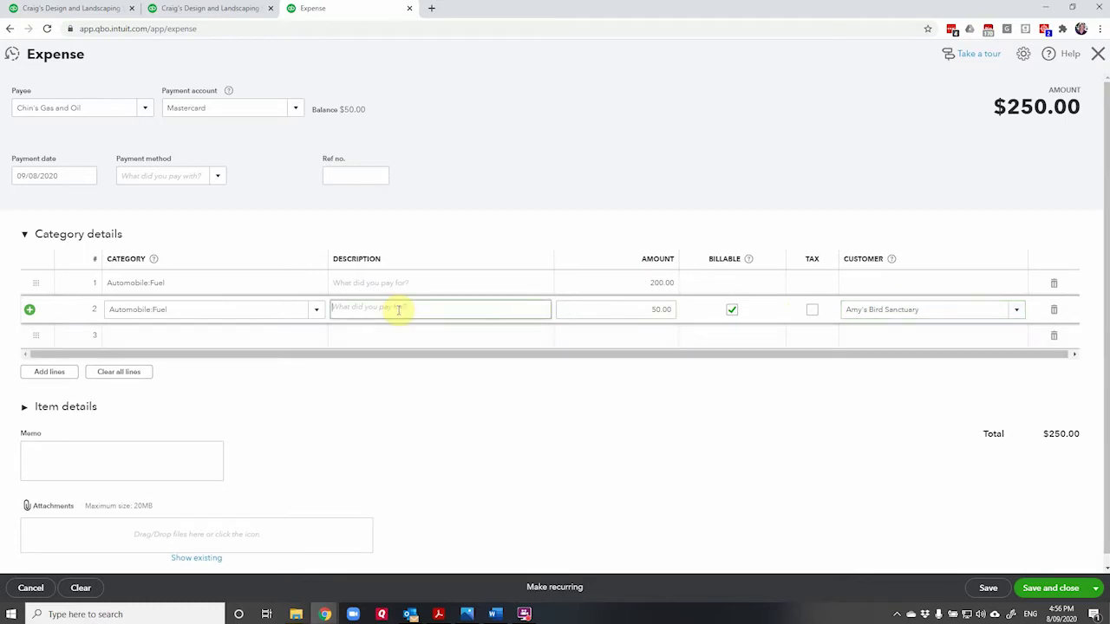
{"action": "type", "text": "A"}
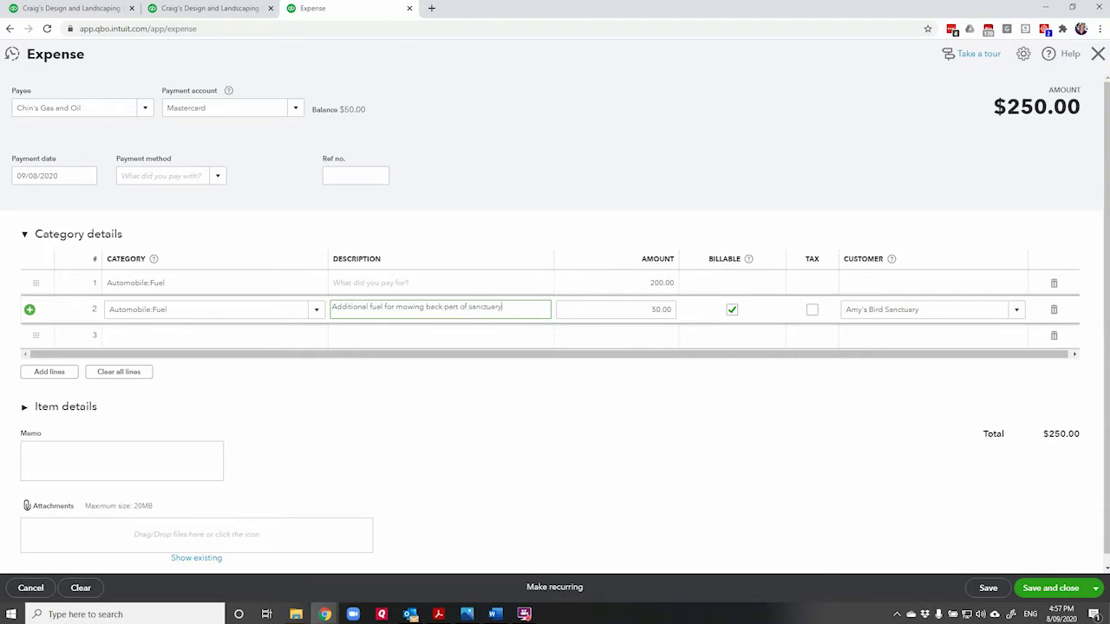
{"action": "left_click", "coordinate": [1045, 593]}
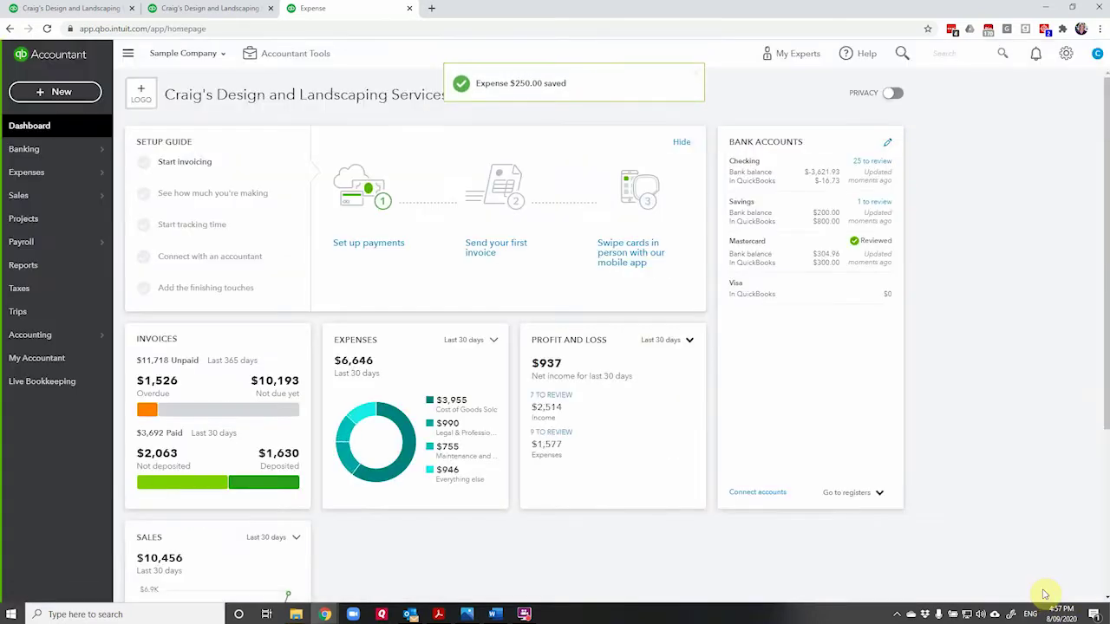
{"action": "left_click", "coordinate": [210, 8]}
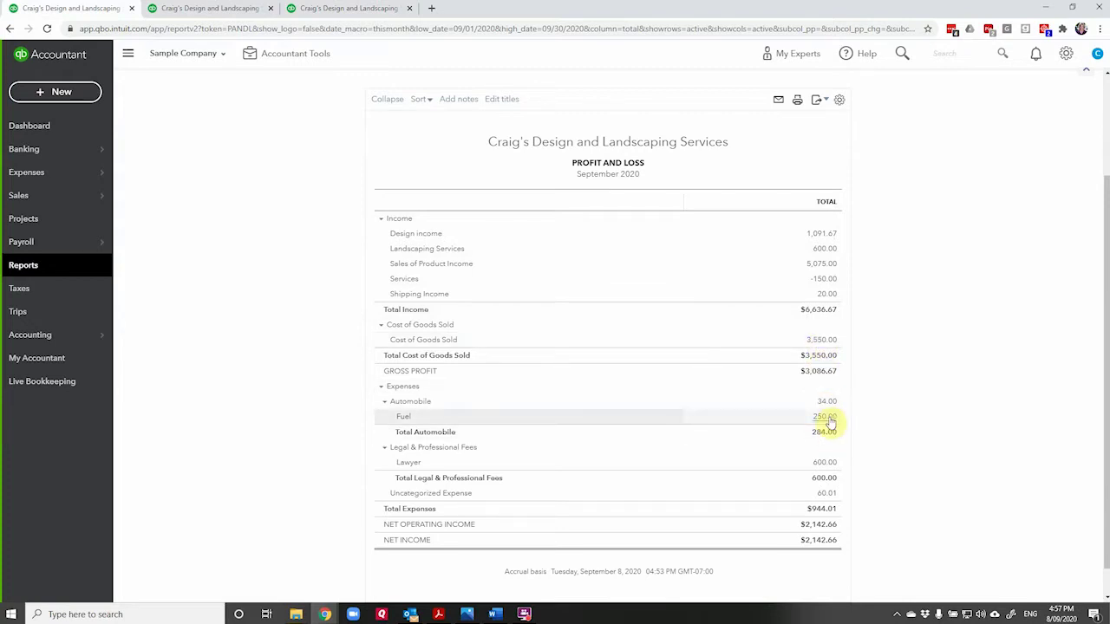
{"action": "left_click", "coordinate": [338, 9]}
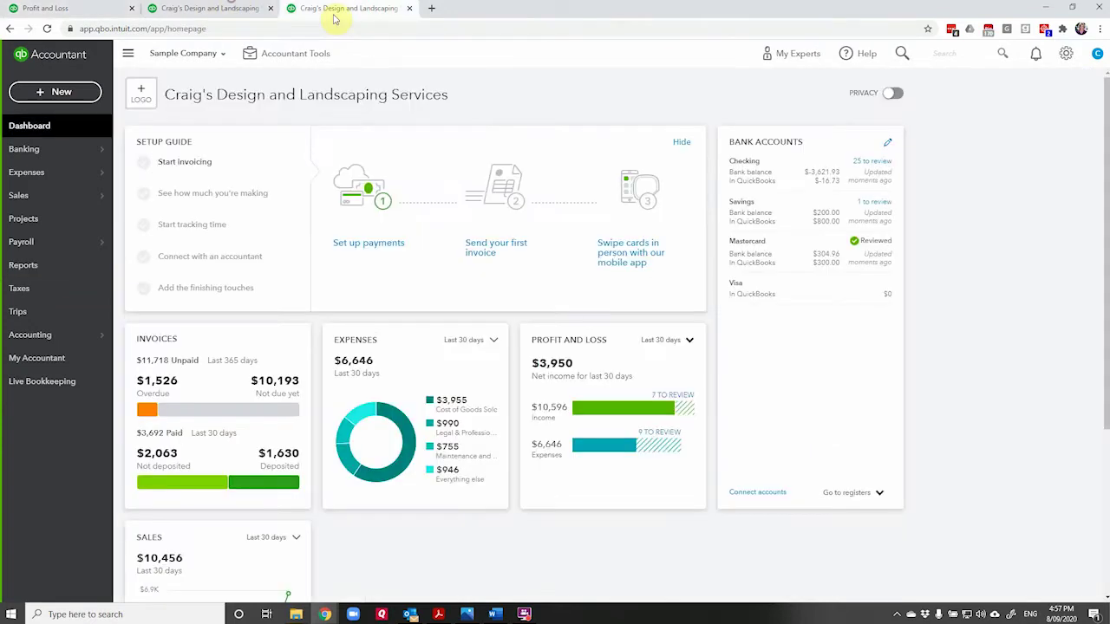
- Start an invoice for Amy's Bird Sanctuary and add all its billable expenses
{"action": "left_click", "coordinate": [74, 92]}
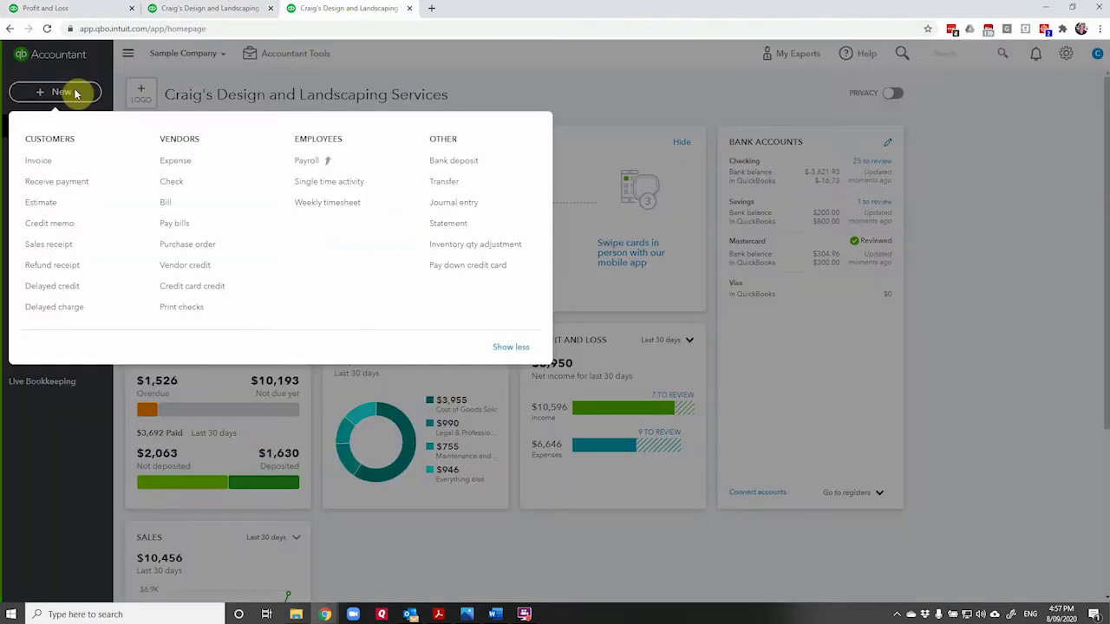
{"action": "left_click", "coordinate": [51, 164]}
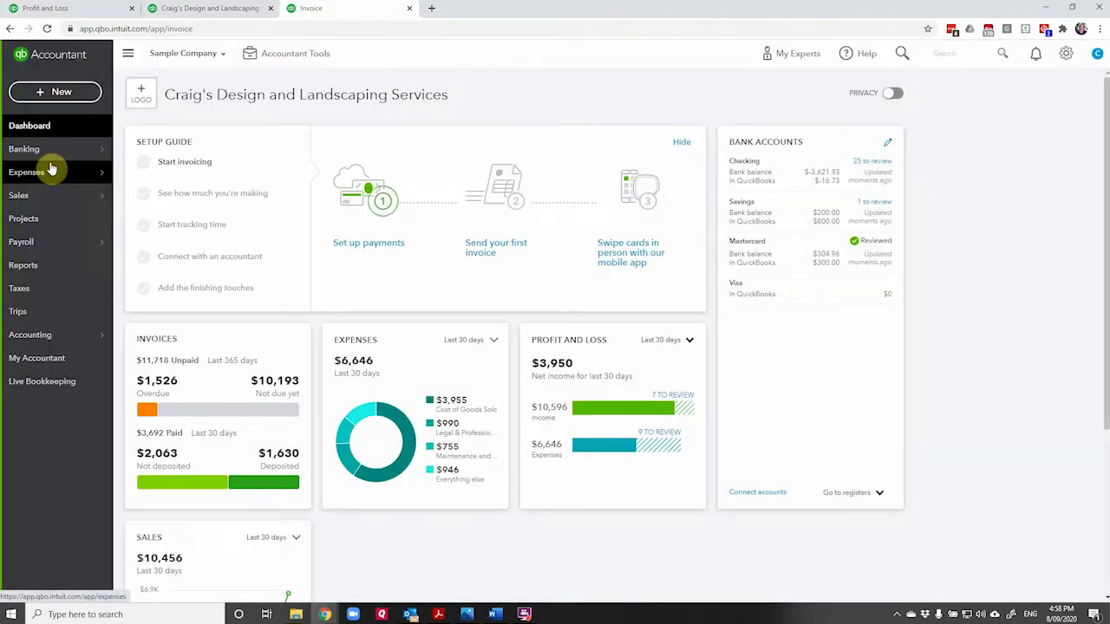
{"action": "type", "text": "Am"}
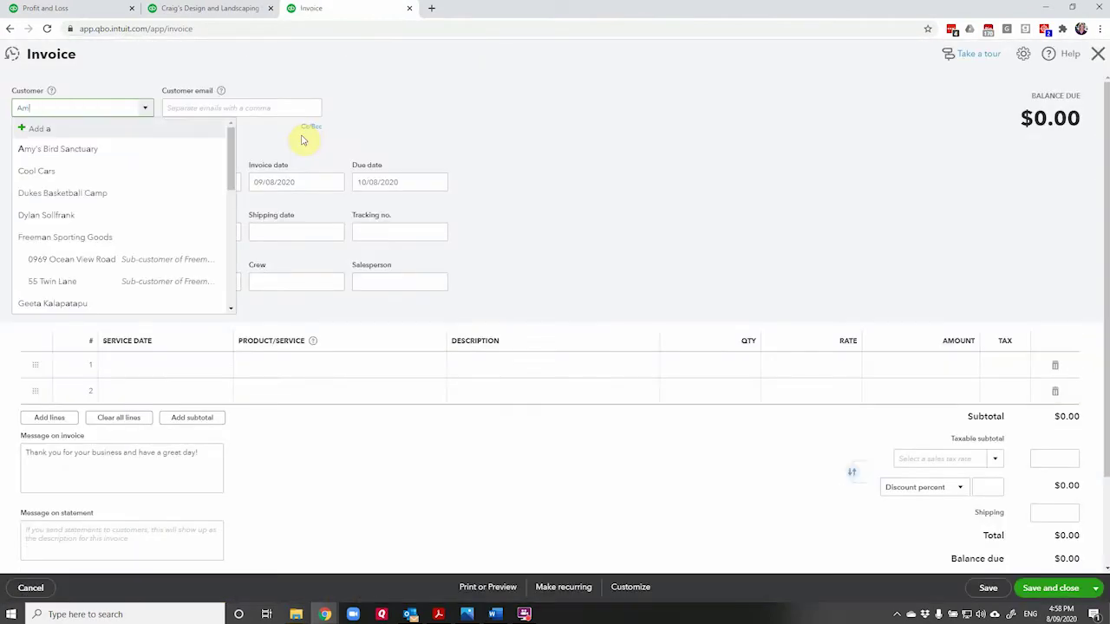
{"action": "type", "text": "y"}
{"action": "left_click", "coordinate": [104, 155]}
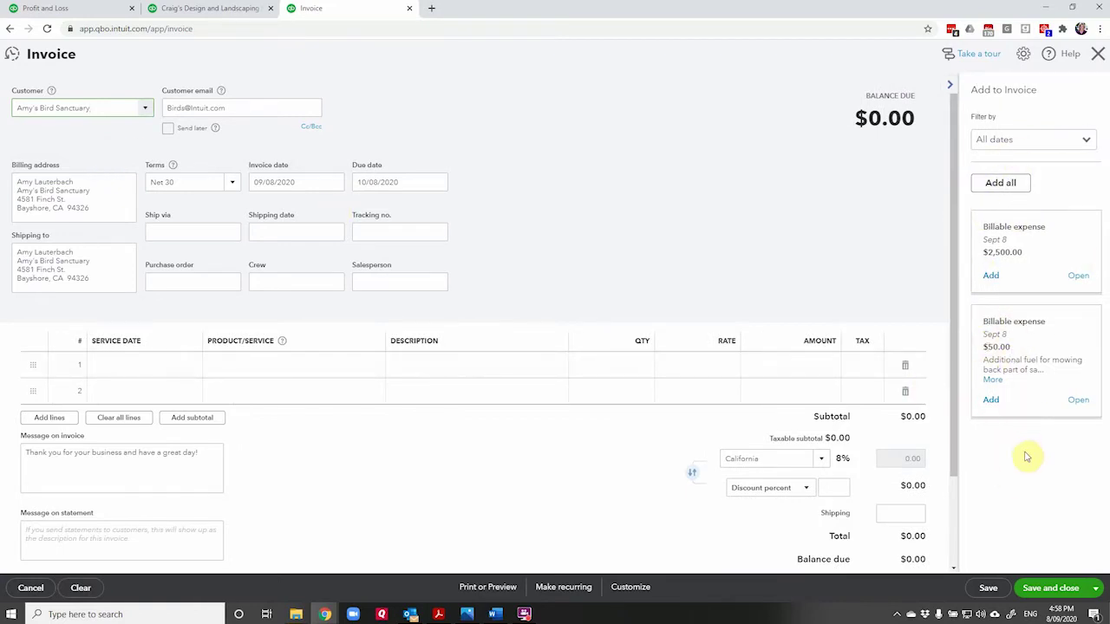
{"action": "left_click", "coordinate": [1000, 183]}
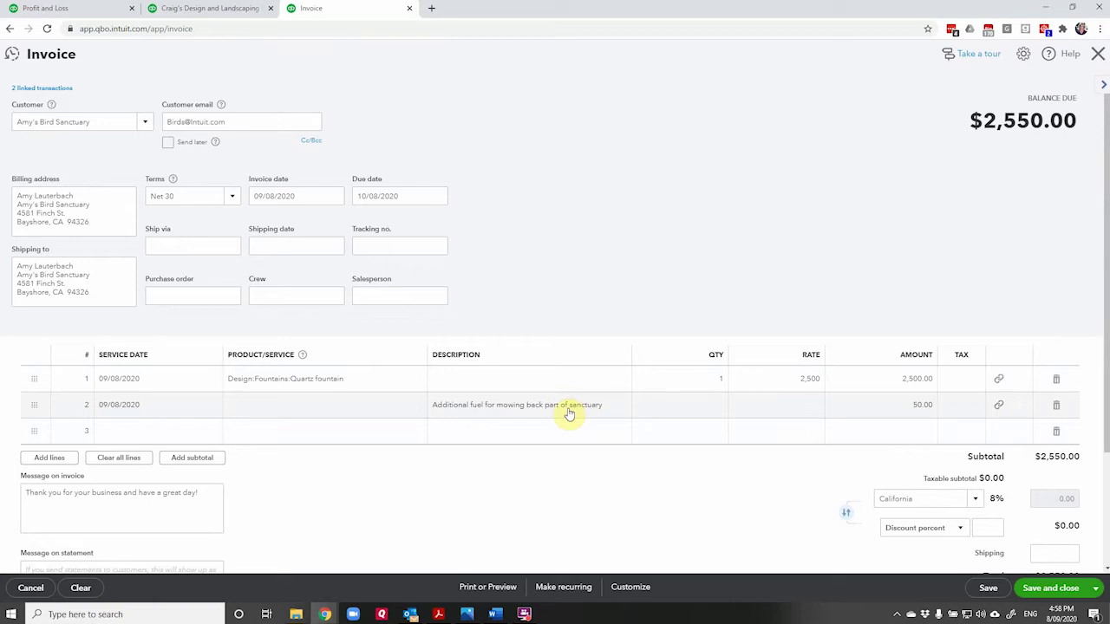
- Raise the quartz fountain line's rate to 5,000 and save the invoice
{"action": "left_click", "coordinate": [783, 379]}
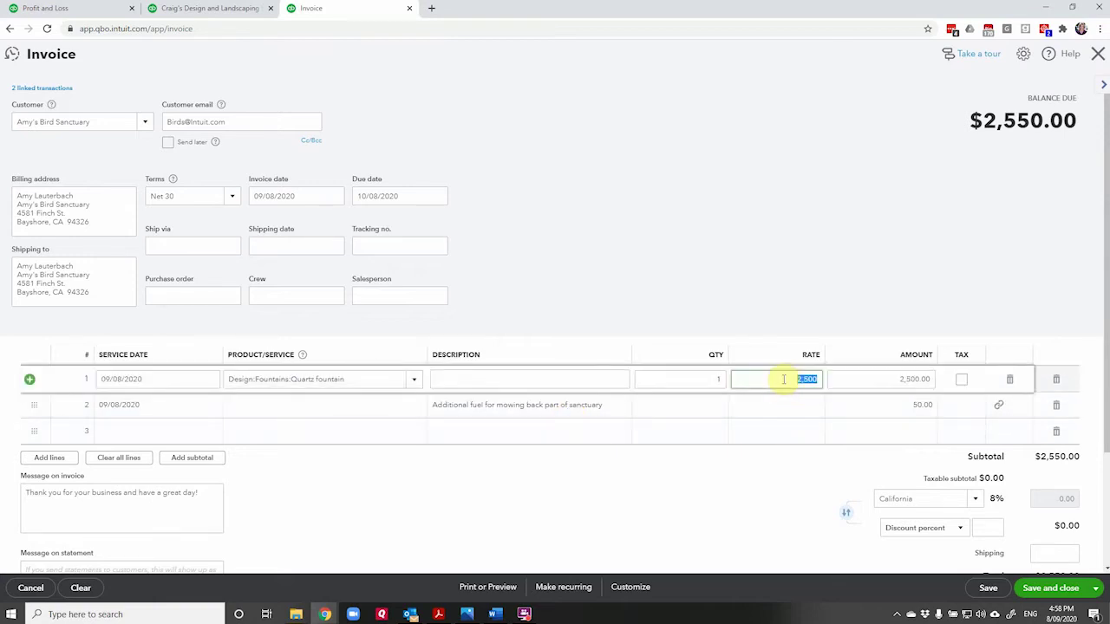
{"action": "type", "text": "5"}
{"action": "key", "text": "Tab"}
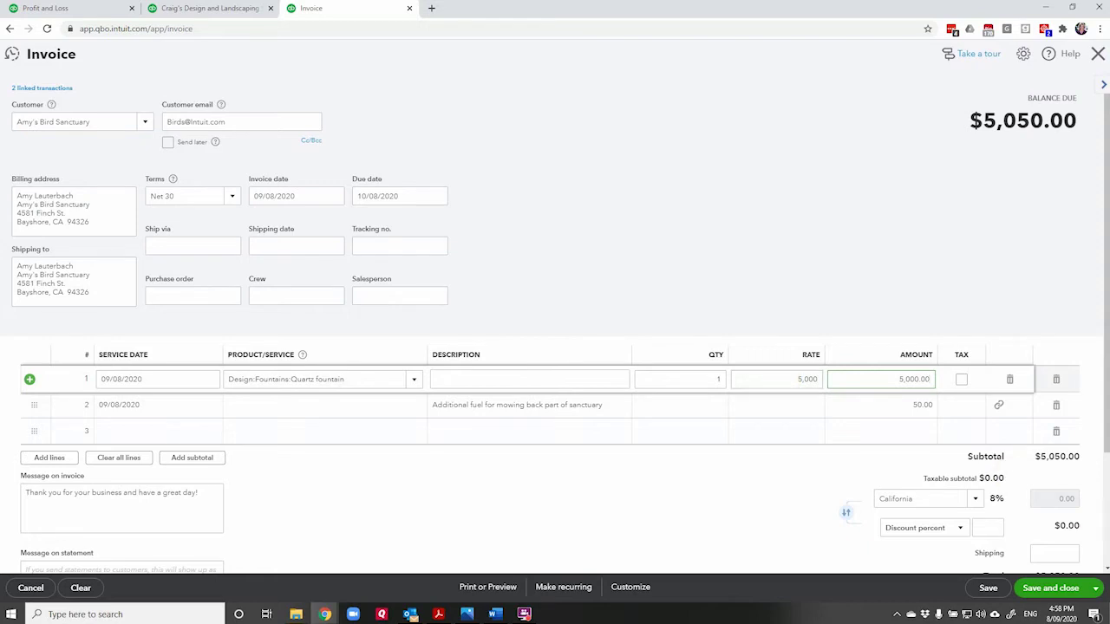
{"action": "left_click", "coordinate": [1040, 590]}
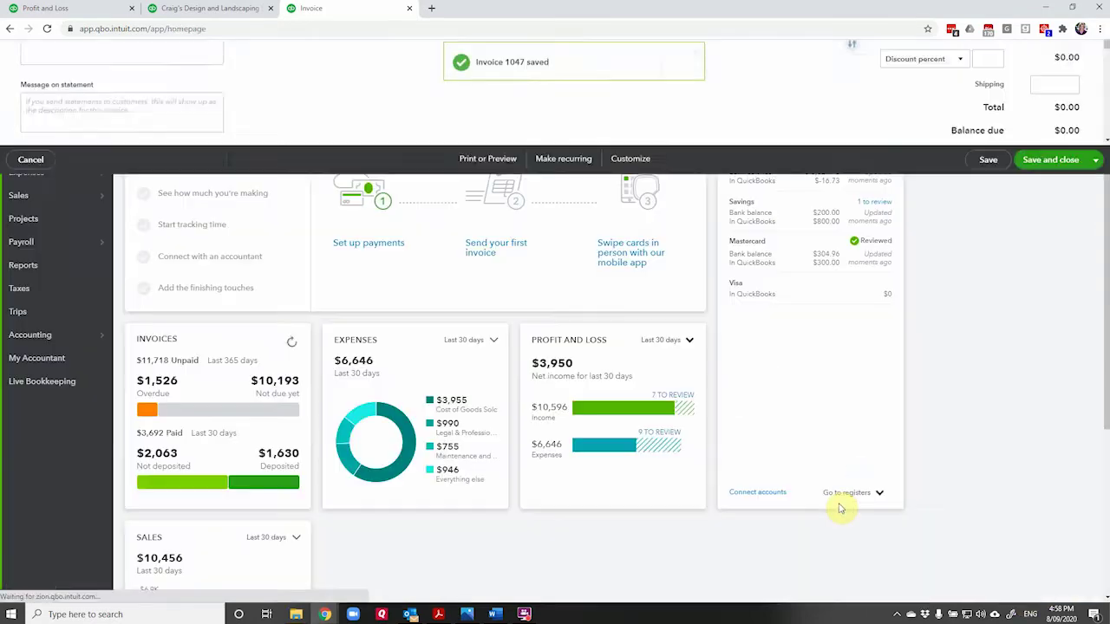
- Switch to the Profit and Loss report tab to review the updated September figures
{"action": "left_click", "coordinate": [221, 9]}
{"action": "left_click", "coordinate": [124, 12]}
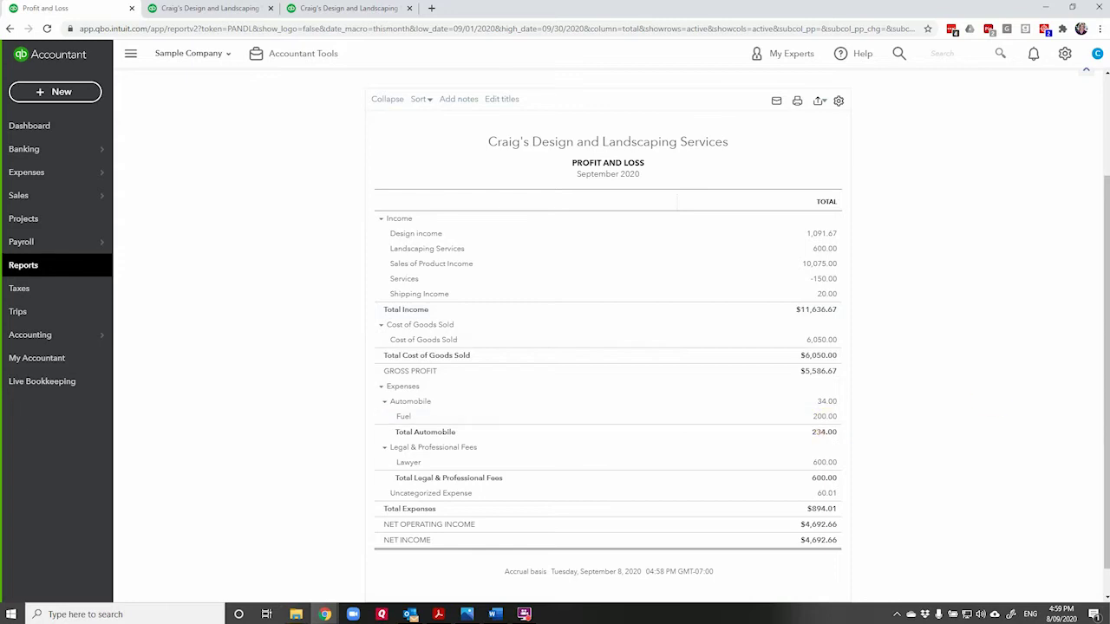
{"action": "left_click", "coordinate": [1065, 53]}
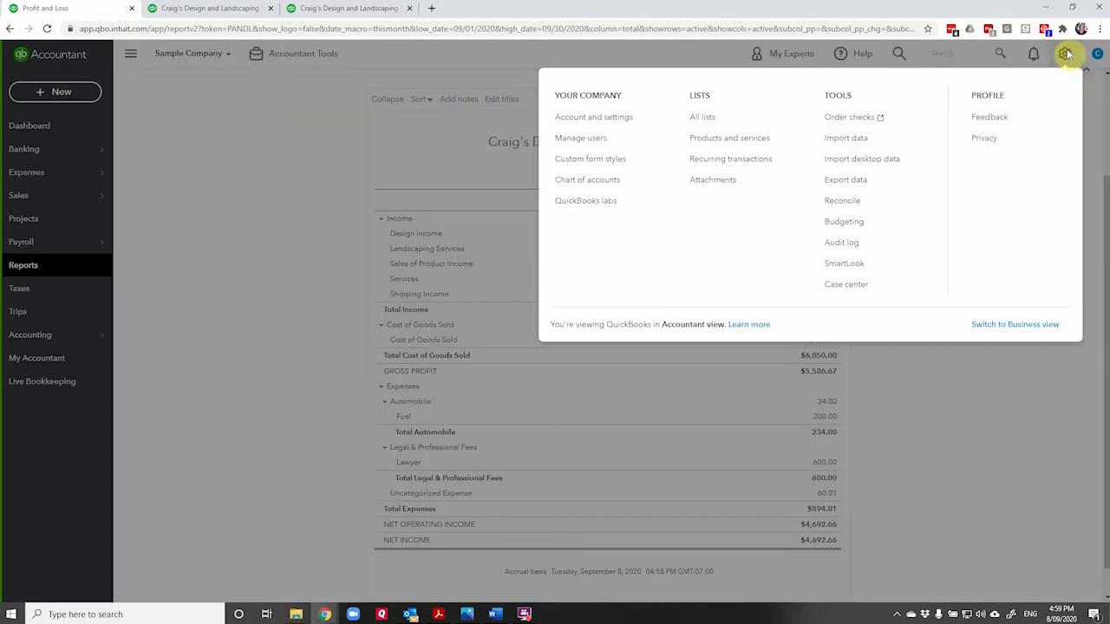
- Enable a 50% default markup in Bills and expenses settings, leaving income tracking off, and save
{"action": "left_click", "coordinate": [590, 116]}
{"action": "left_click", "coordinate": [49, 176]}
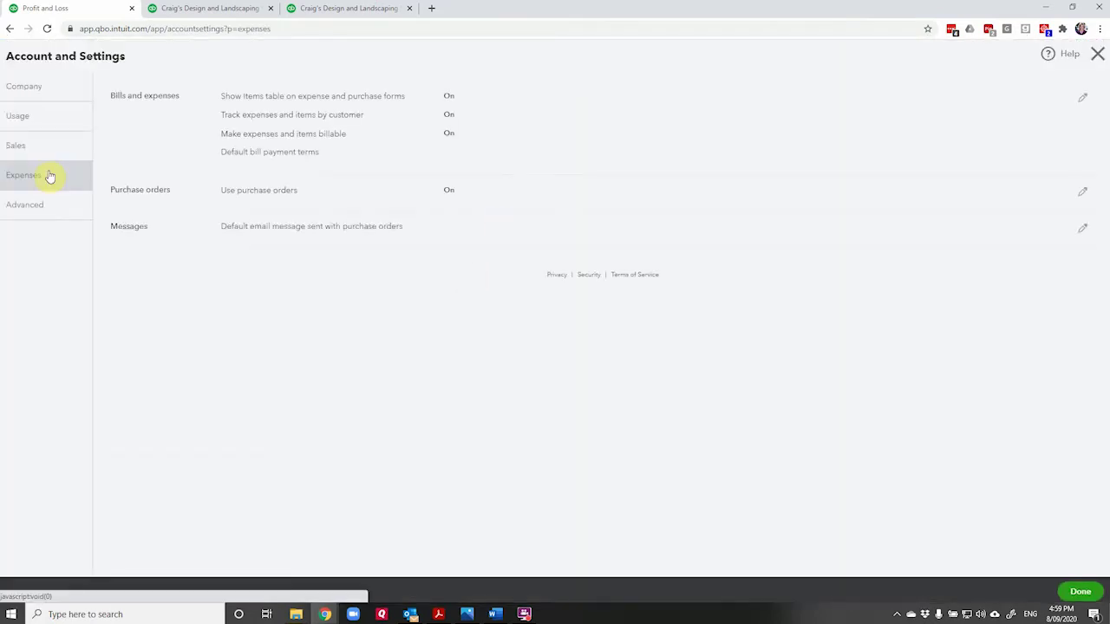
{"action": "left_click", "coordinate": [1081, 98]}
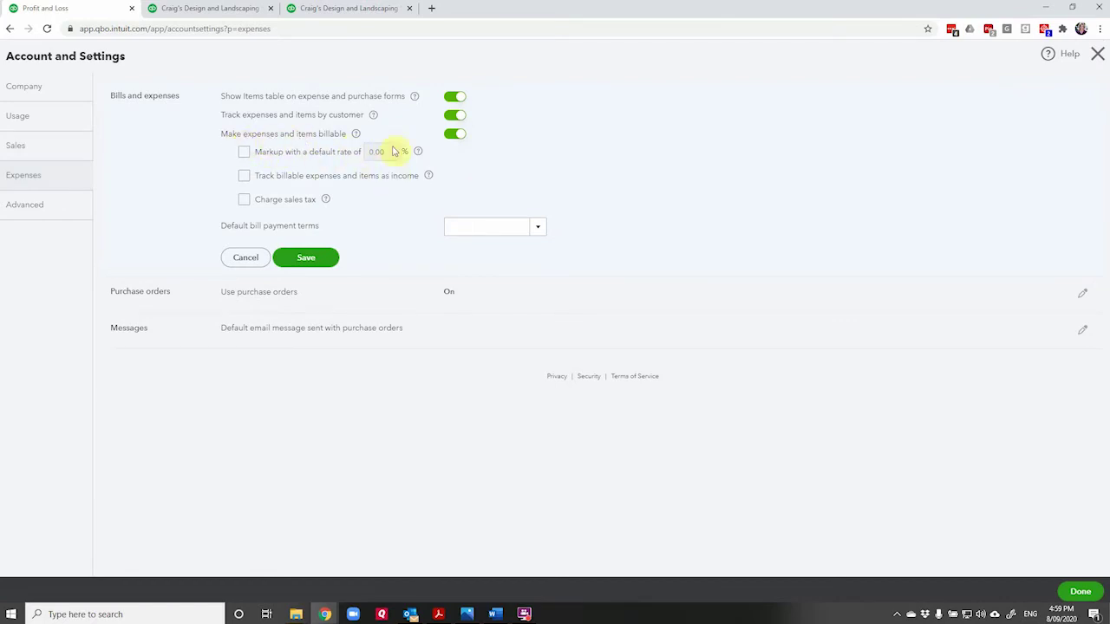
{"action": "left_click", "coordinate": [244, 152]}
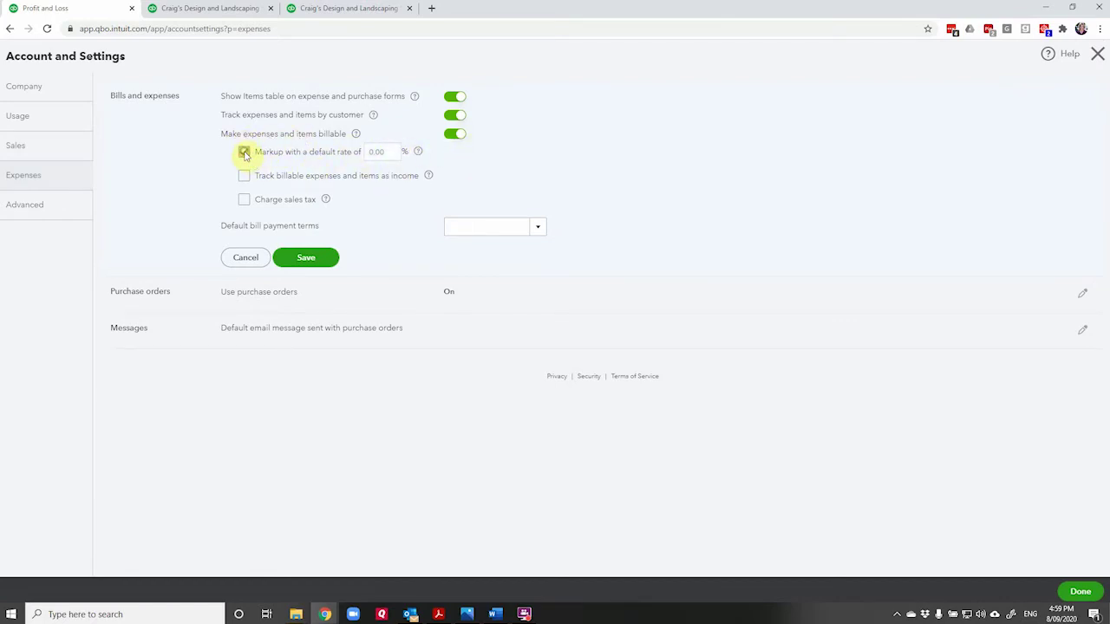
{"action": "left_click_drag", "start_coordinate": [385, 151], "coordinate": [363, 160]}
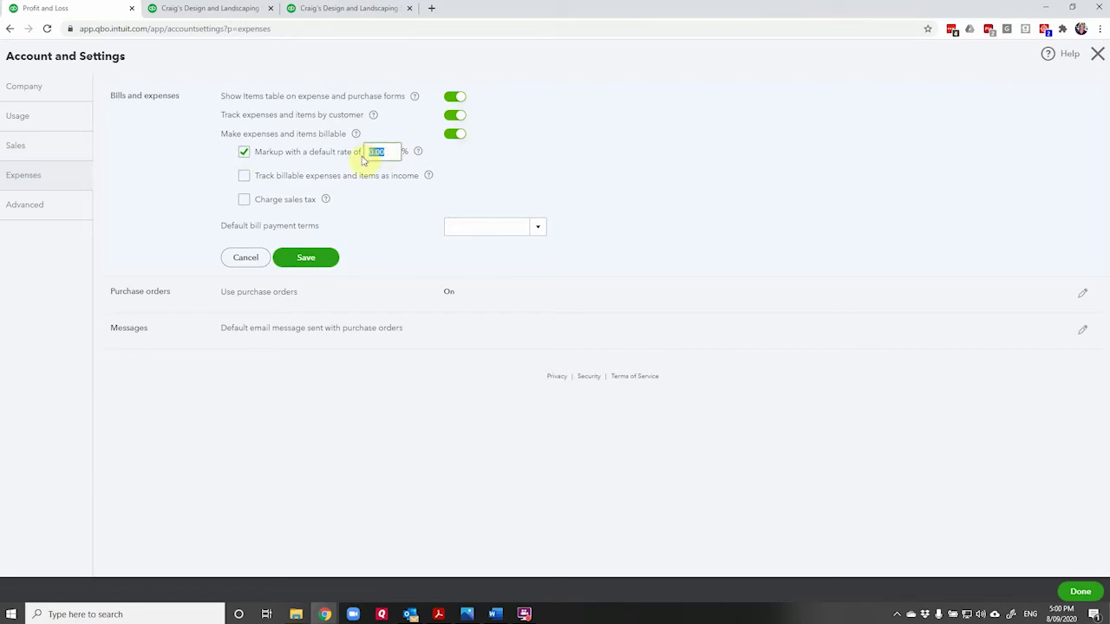
{"action": "type", "text": "50"}
{"action": "left_click", "coordinate": [245, 177]}
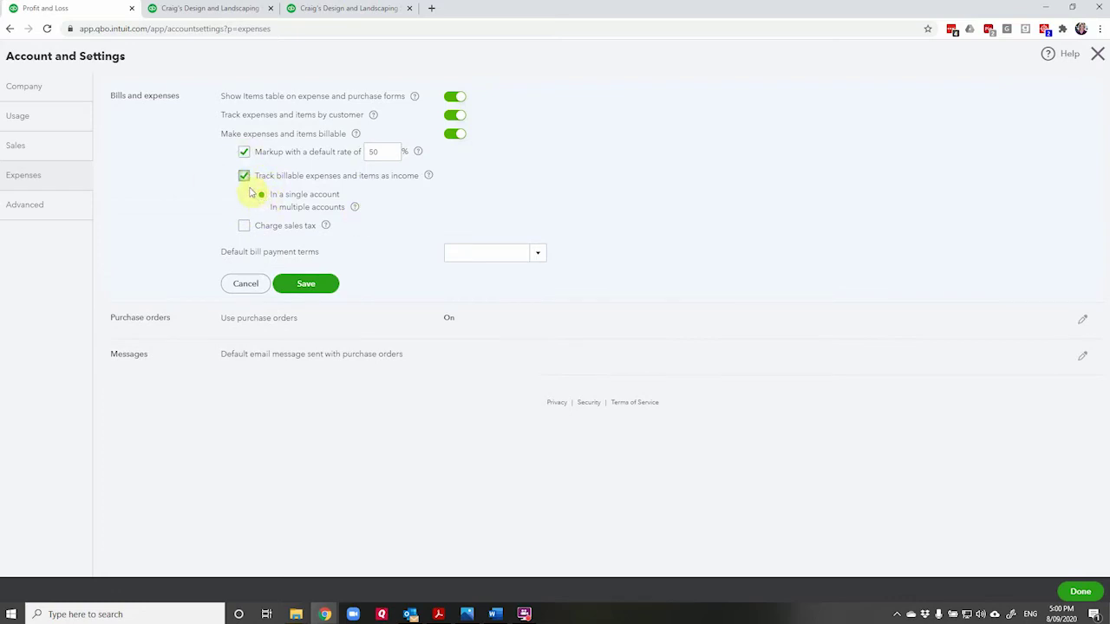
{"action": "left_click", "coordinate": [246, 177]}
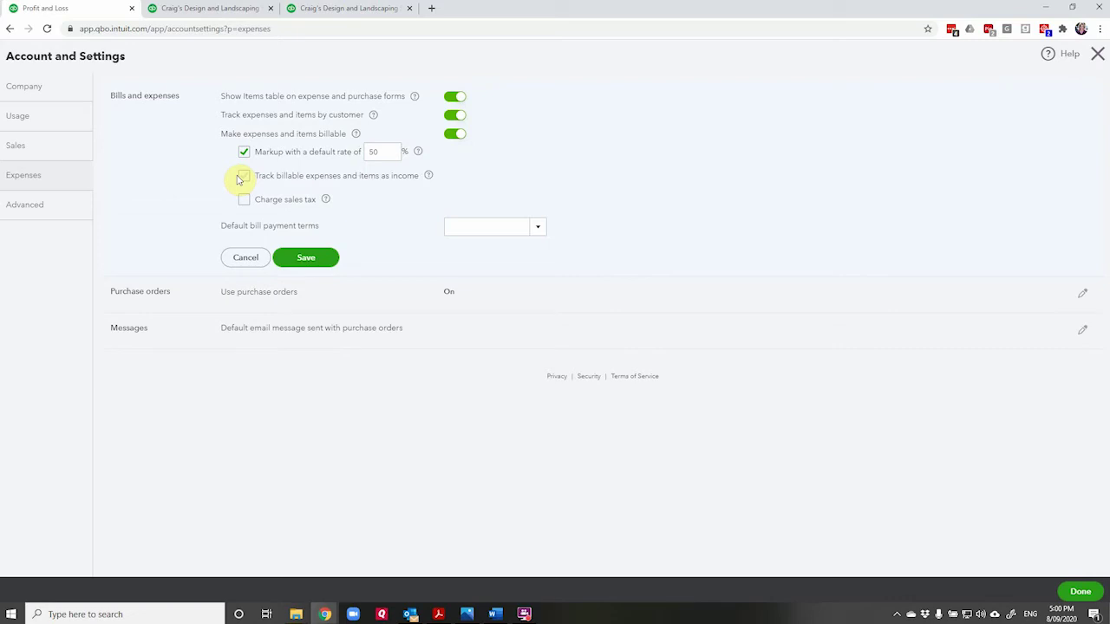
{"action": "left_click", "coordinate": [307, 259]}
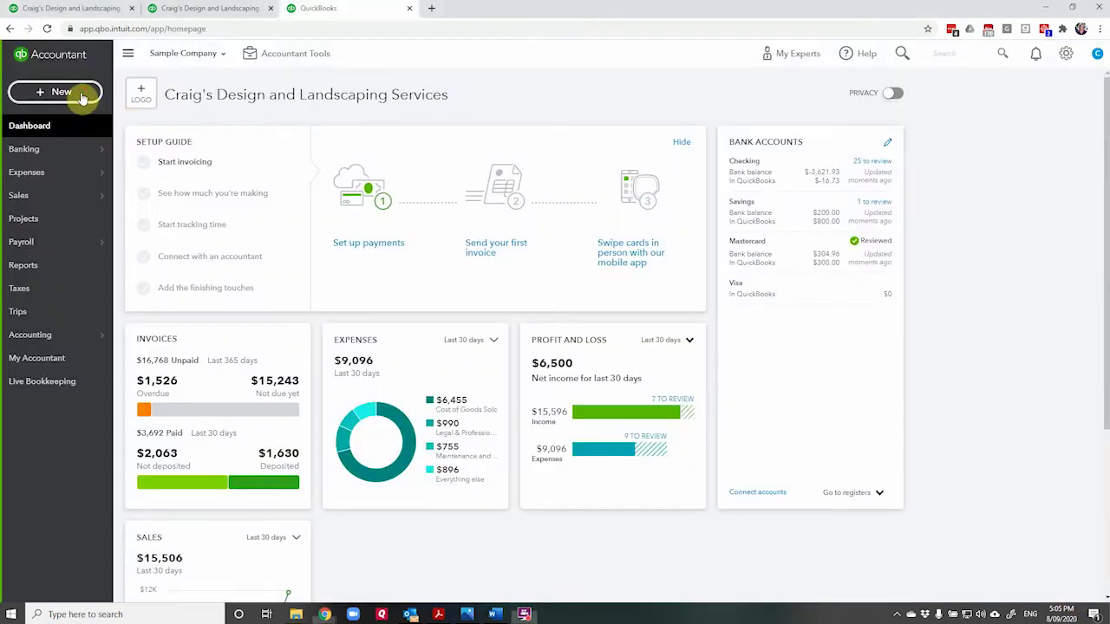
- Start a Tania's Nursery bill, remove the quartz fountain line, and set line 1 to Design:Rocks
{"action": "left_click", "coordinate": [82, 98]}
{"action": "left_click", "coordinate": [191, 204]}
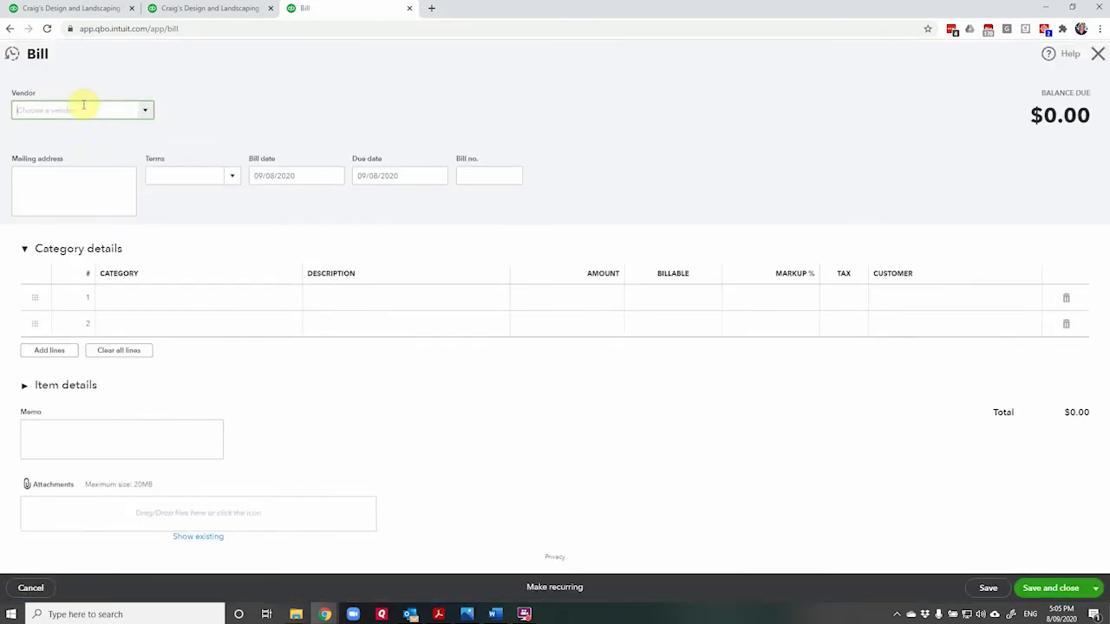
{"action": "type", "text": "ta"}
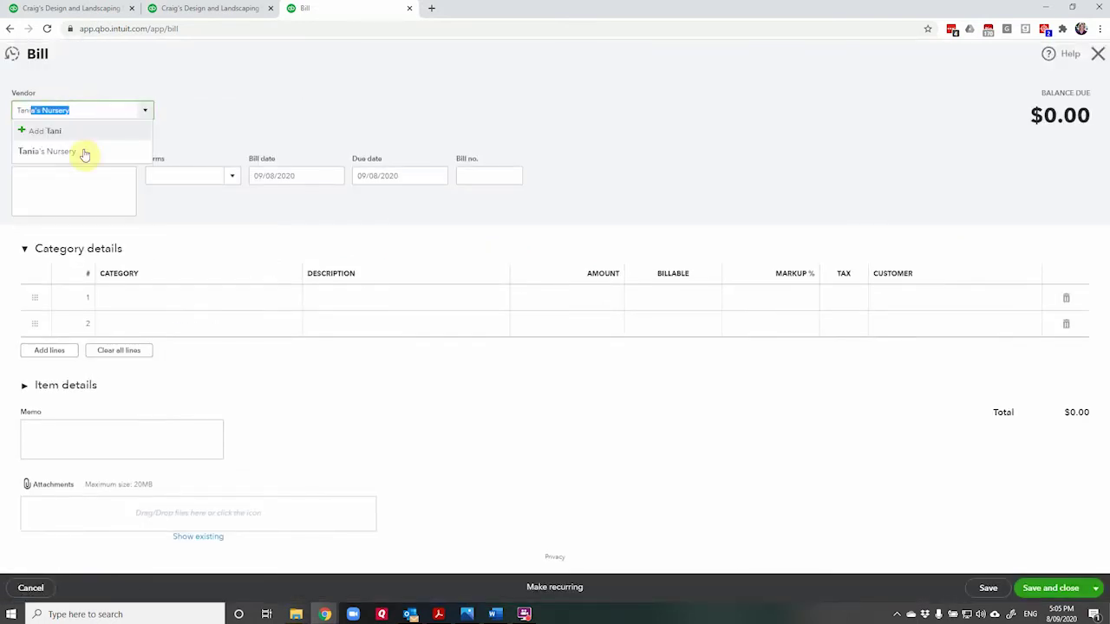
{"action": "left_click", "coordinate": [83, 149]}
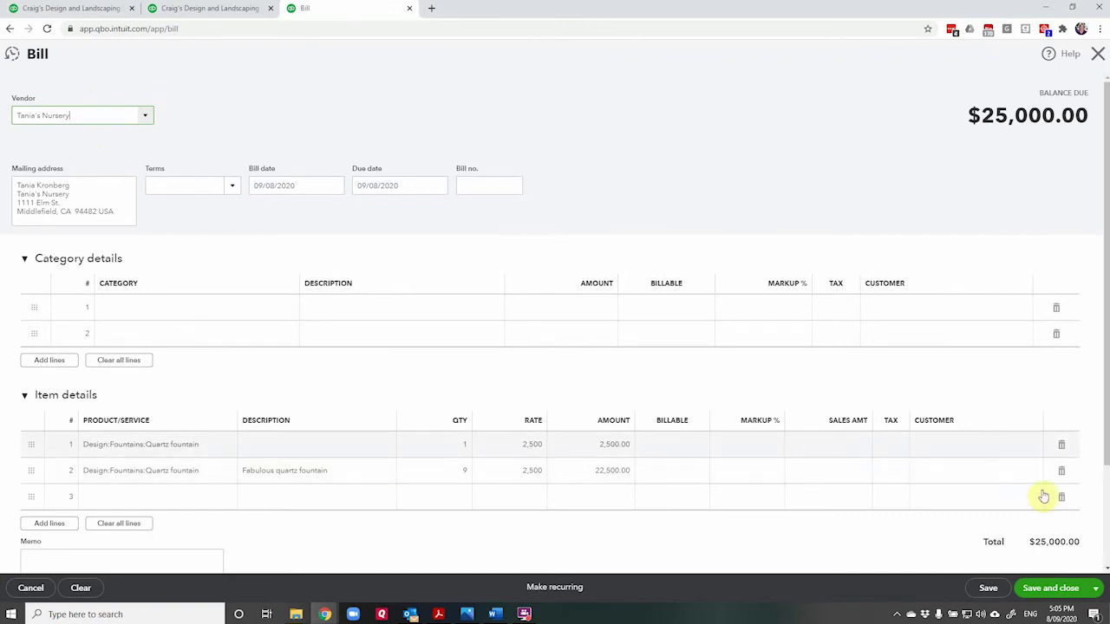
{"action": "left_click", "coordinate": [1060, 472]}
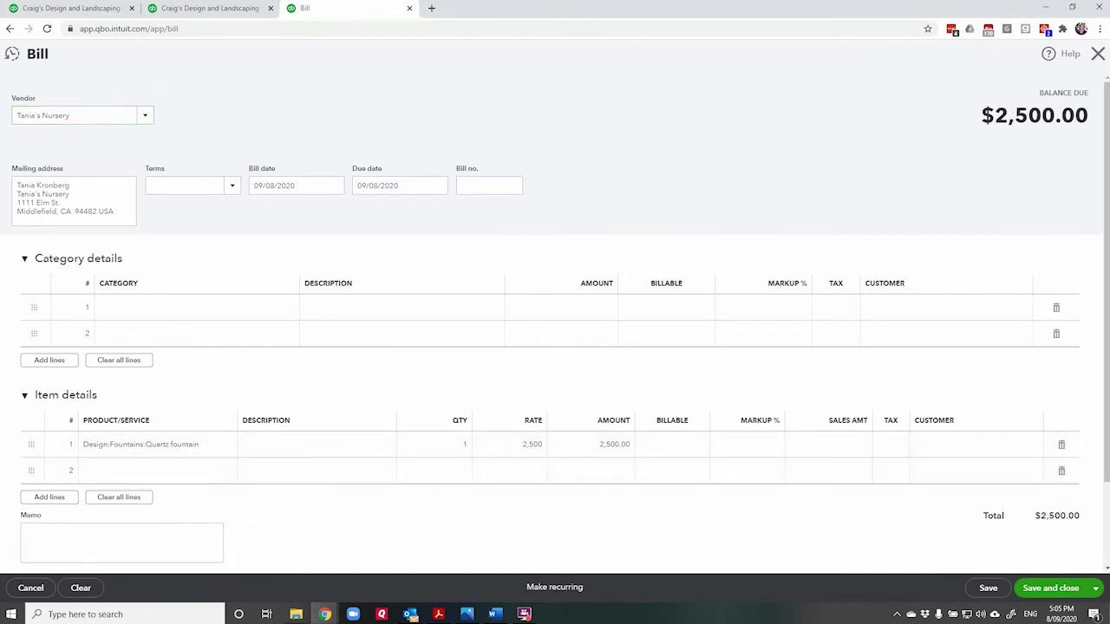
{"action": "left_click", "coordinate": [206, 445]}
{"action": "type", "text": "r"}
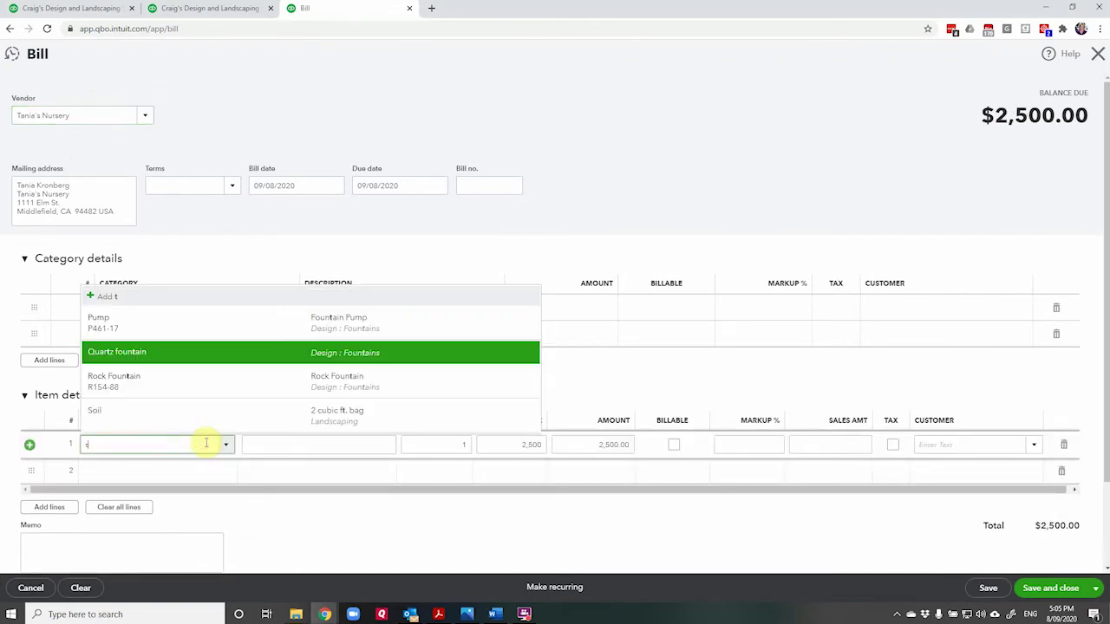
{"action": "type", "text": "ock"}
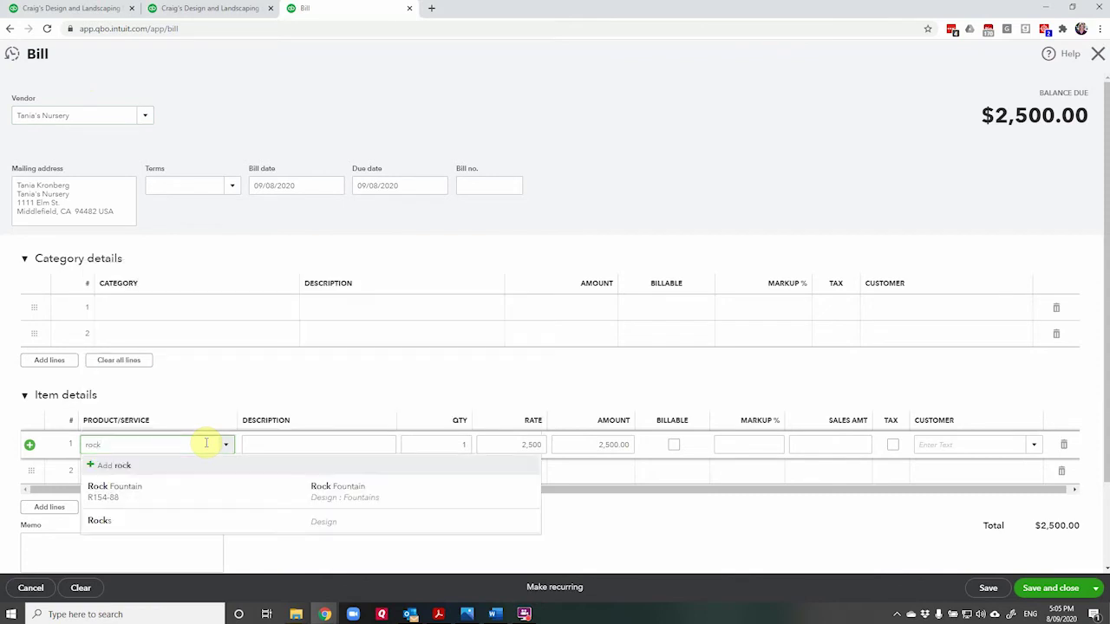
{"action": "left_click", "coordinate": [178, 522]}
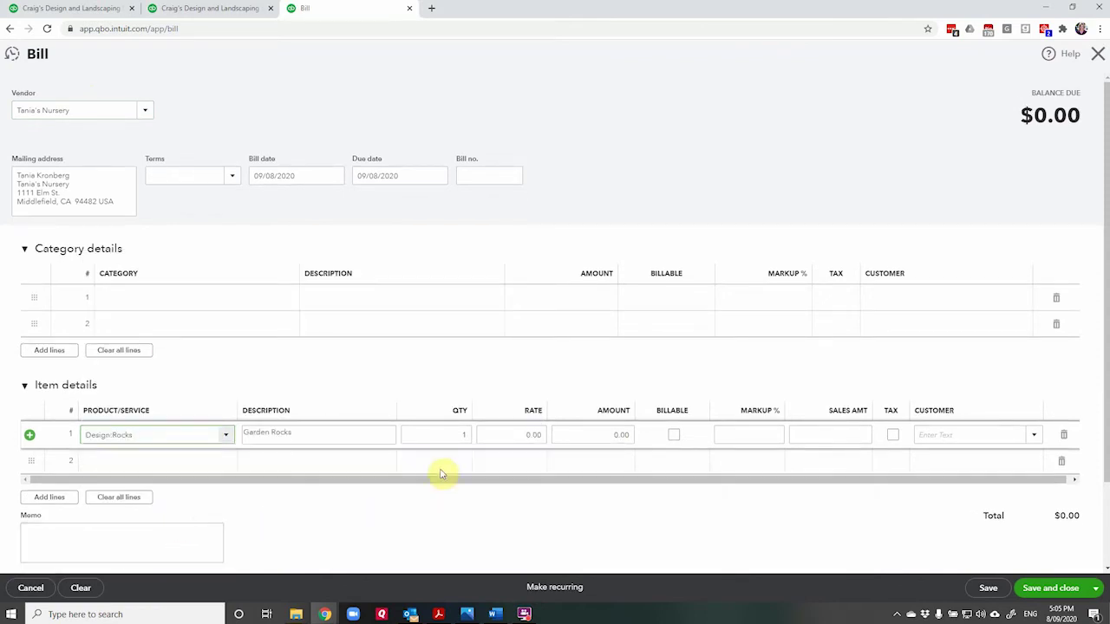
- Enter quantity 250 at rate 10, billable to Amy's Bird Sanctuary
{"action": "left_click", "coordinate": [459, 435]}
{"action": "type", "text": "250"}
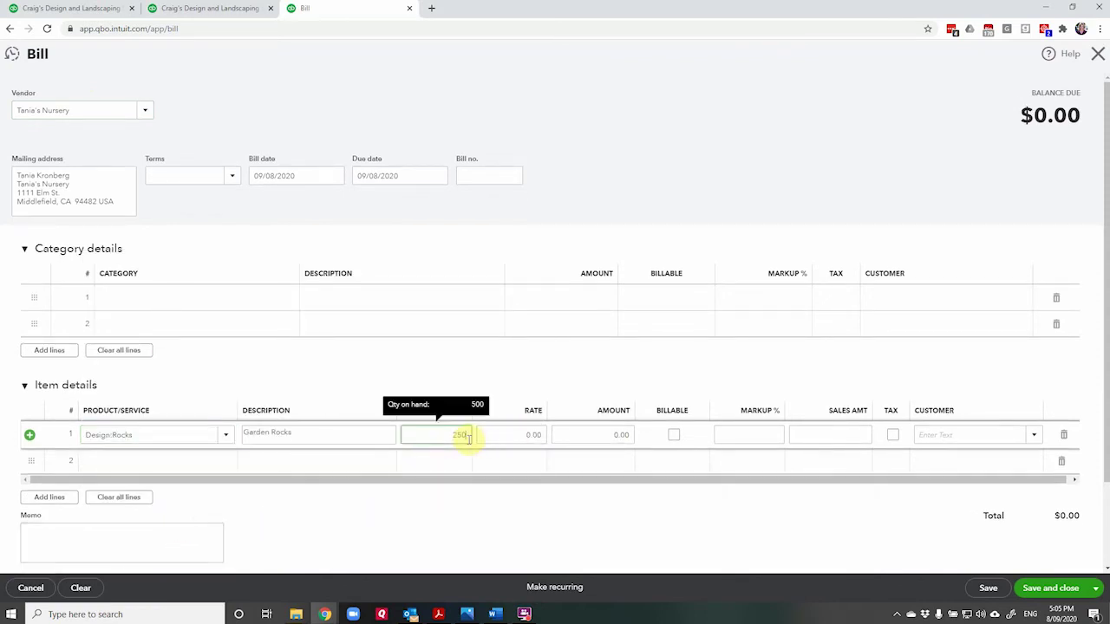
{"action": "key", "text": "Tab"}
{"action": "type", "text": "1"}
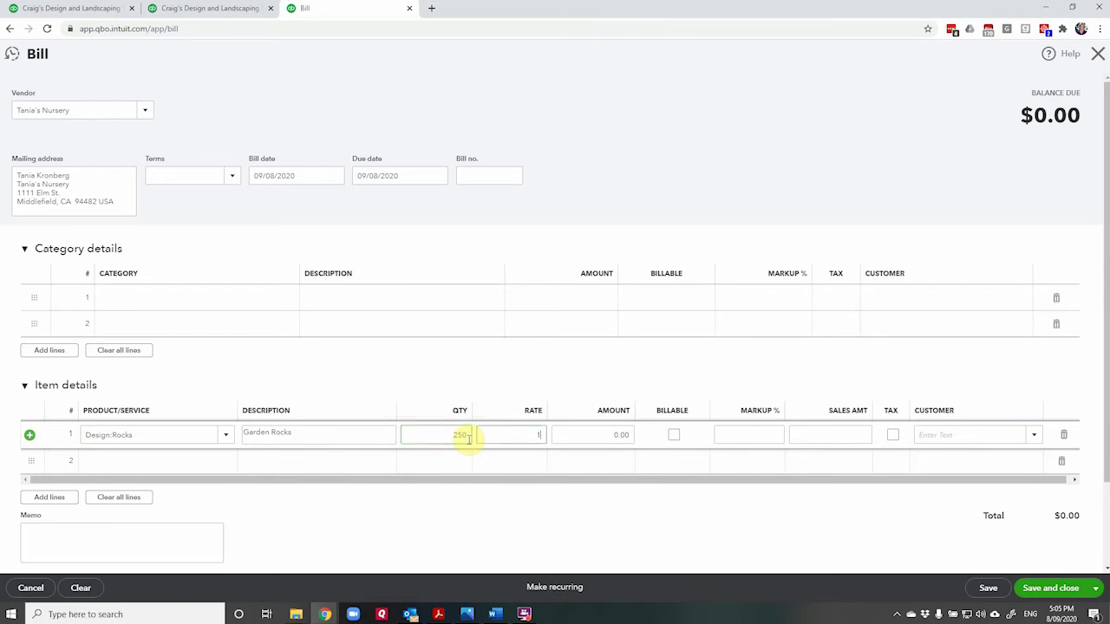
{"action": "type", "text": "0"}
{"action": "key", "text": "Tab"}
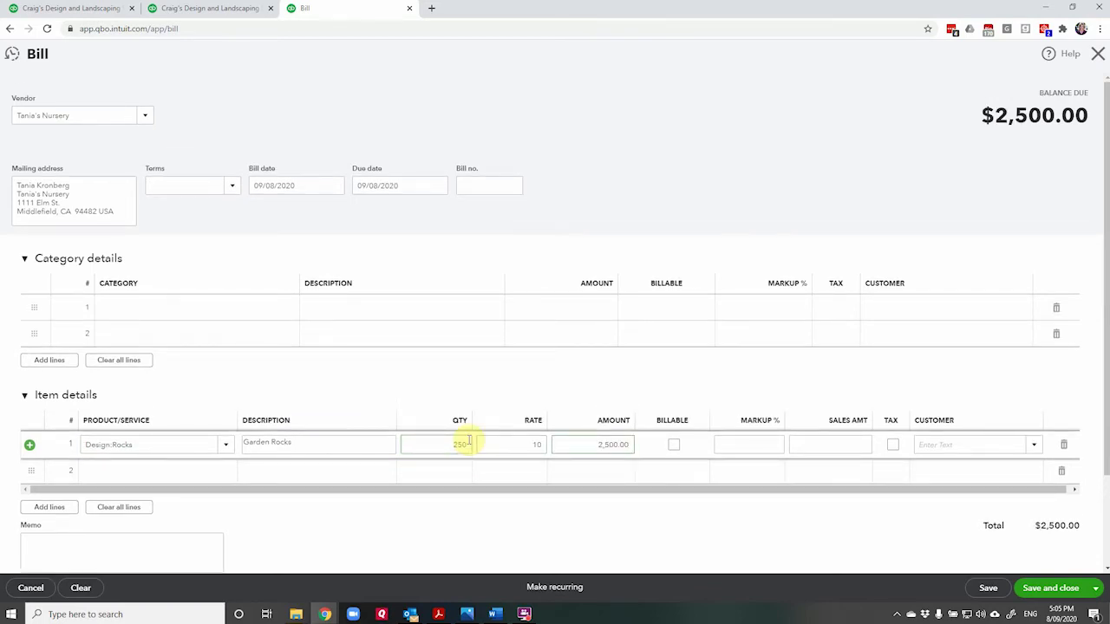
{"action": "left_click", "coordinate": [674, 443]}
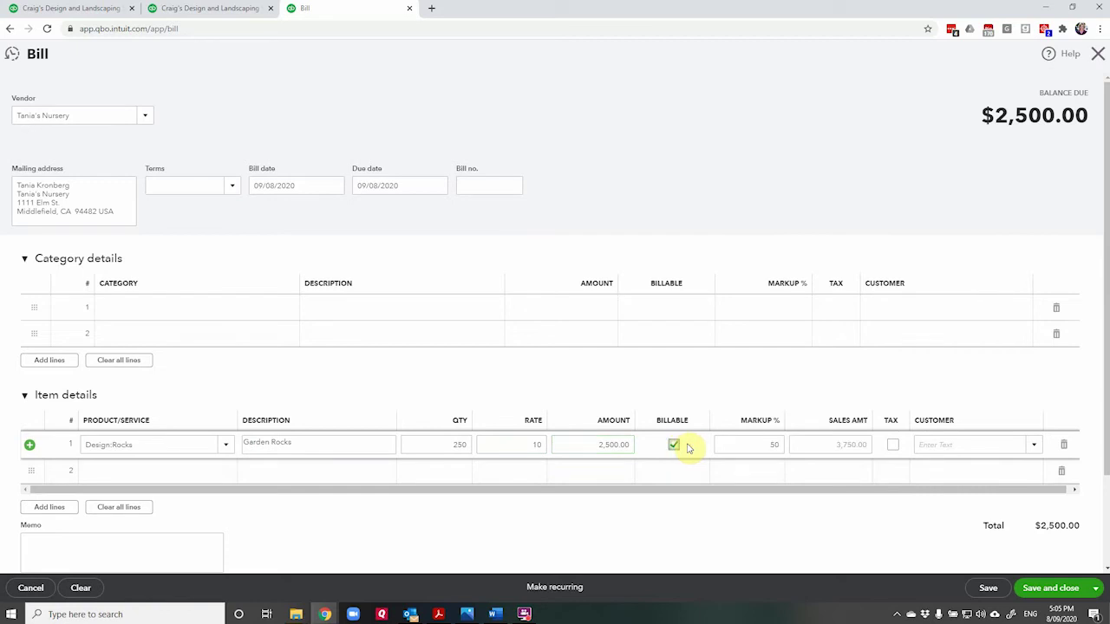
{"action": "left_click", "coordinate": [957, 441]}
{"action": "type", "text": "anctuary"}
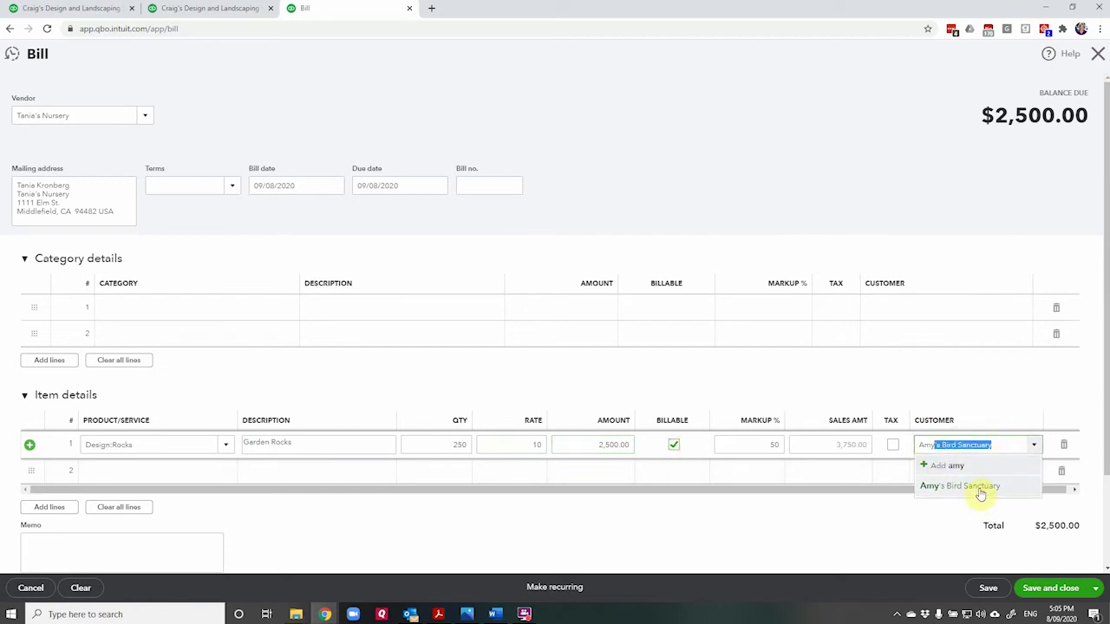
{"action": "left_click", "coordinate": [981, 489]}
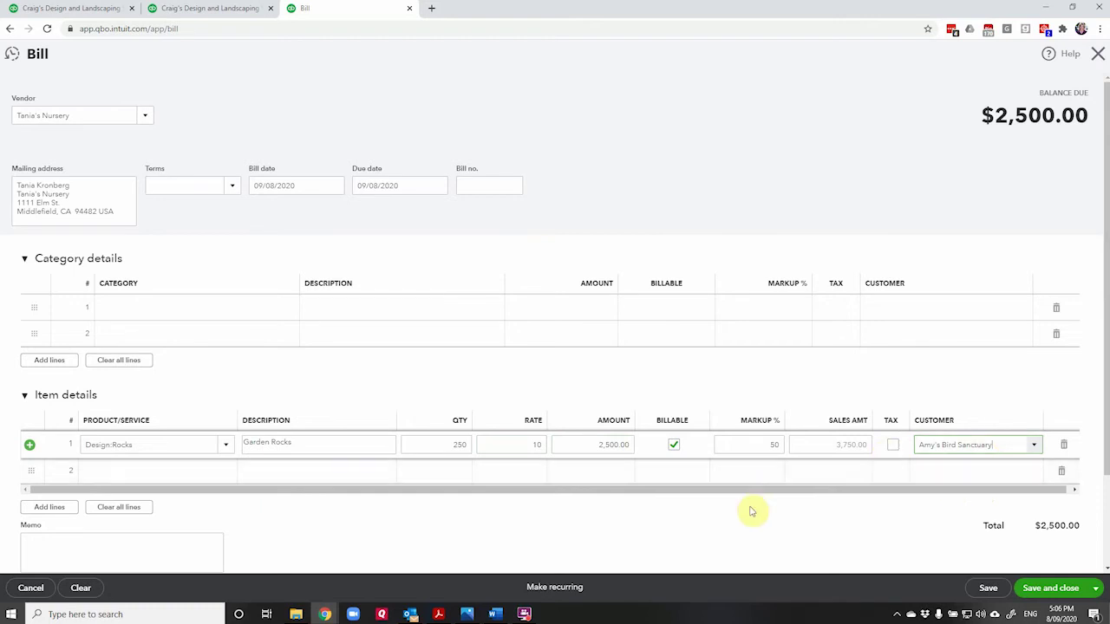
- Set the rocks line's markup to 50% and save the bill
{"action": "left_click", "coordinate": [772, 446]}
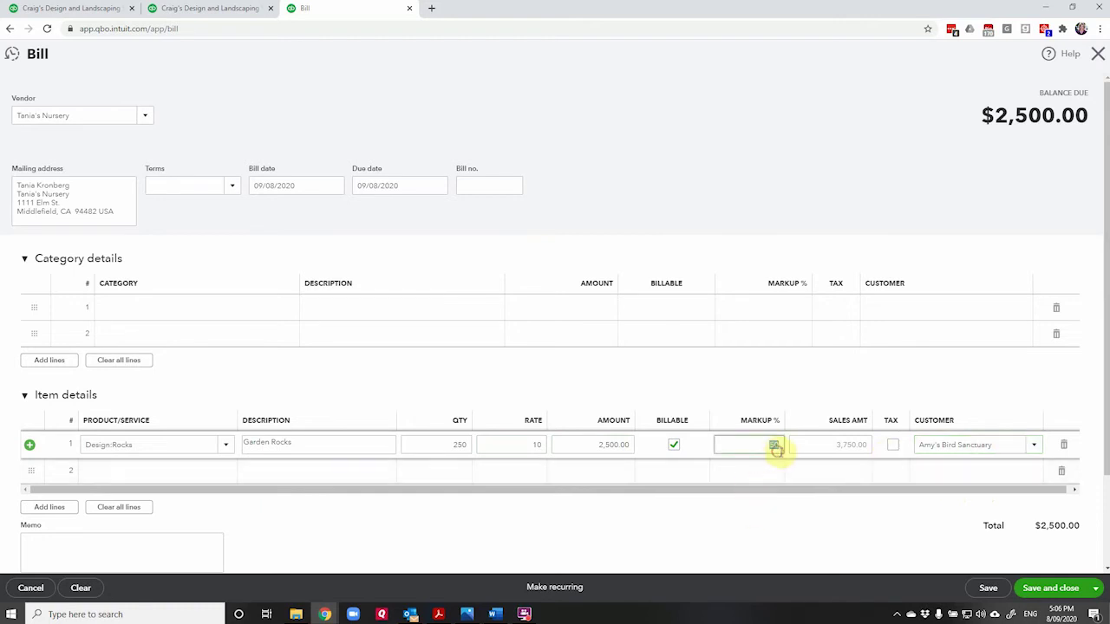
{"action": "type", "text": "100"}
{"action": "key", "text": "Tab"}
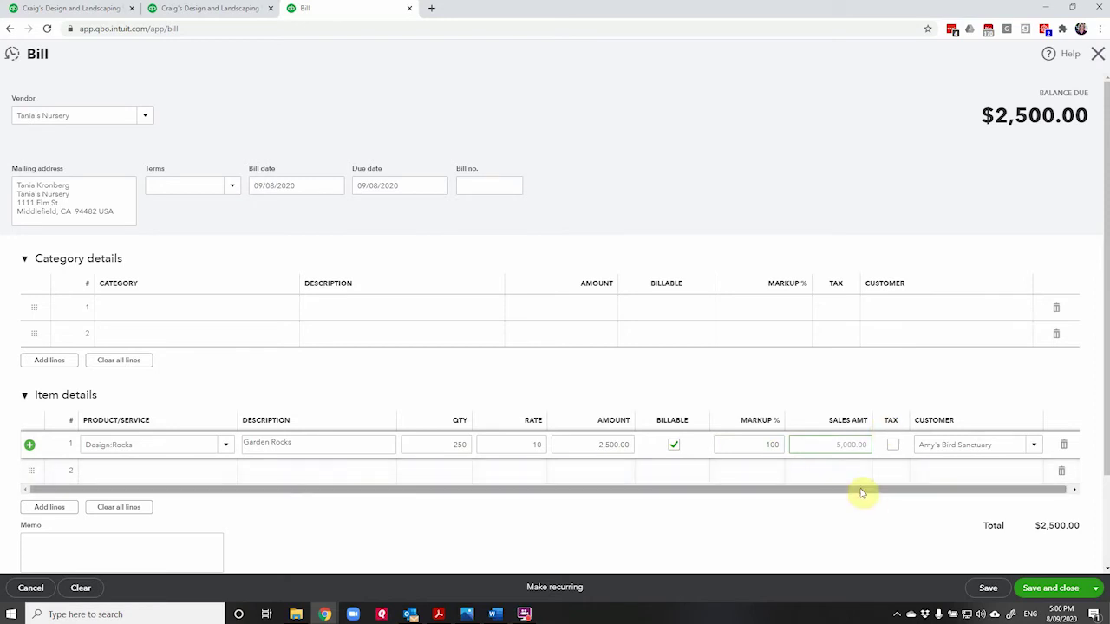
{"action": "left_click", "coordinate": [745, 448]}
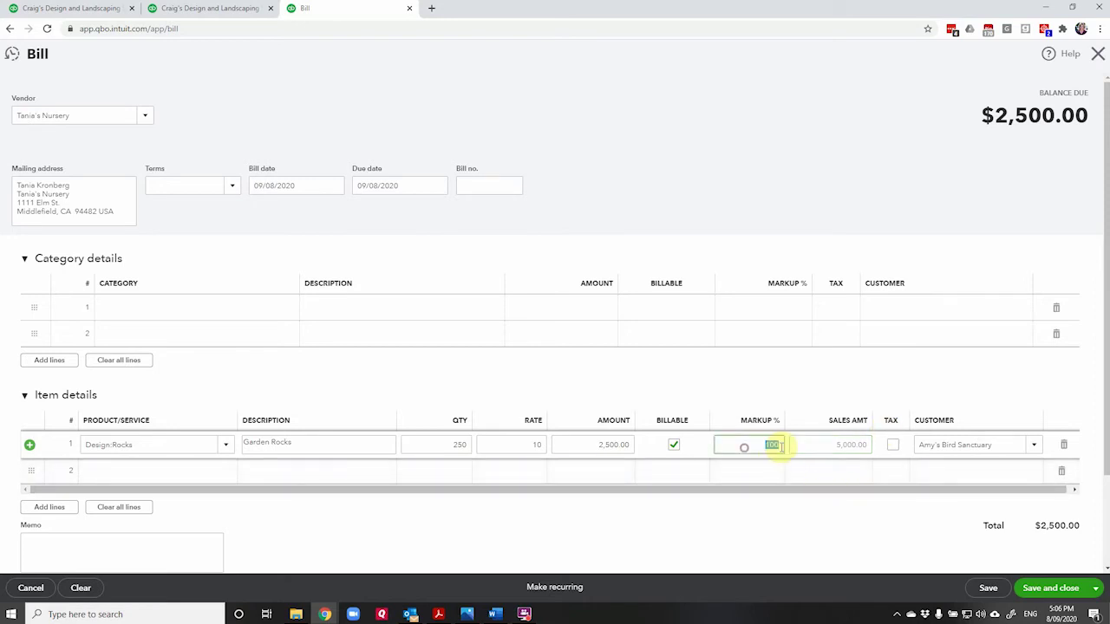
{"action": "type", "text": "50"}
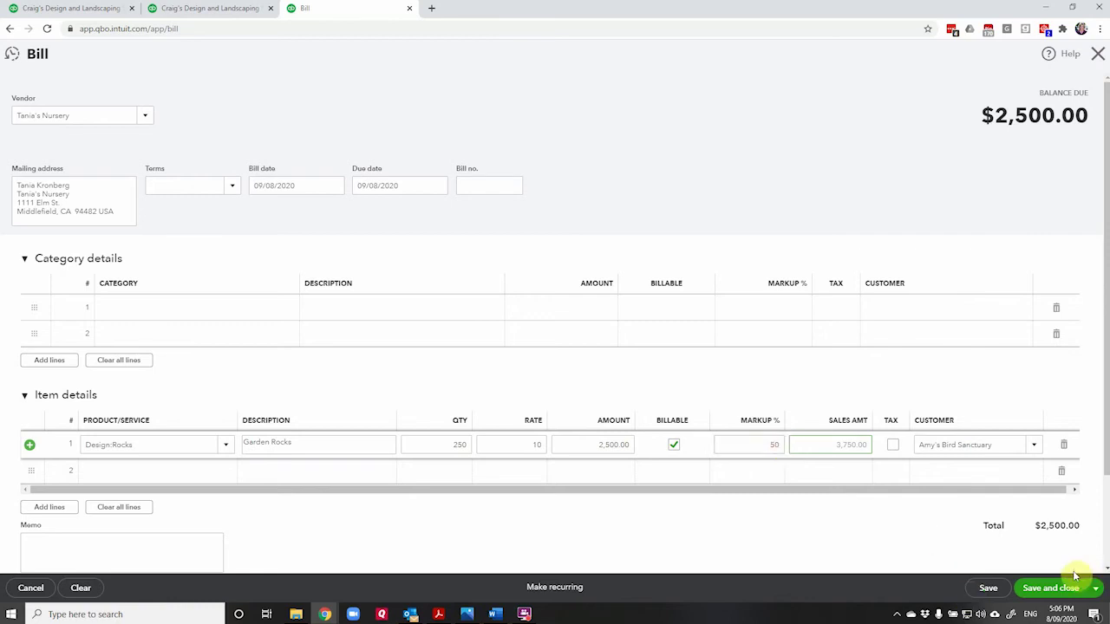
{"action": "left_click", "coordinate": [1036, 590]}
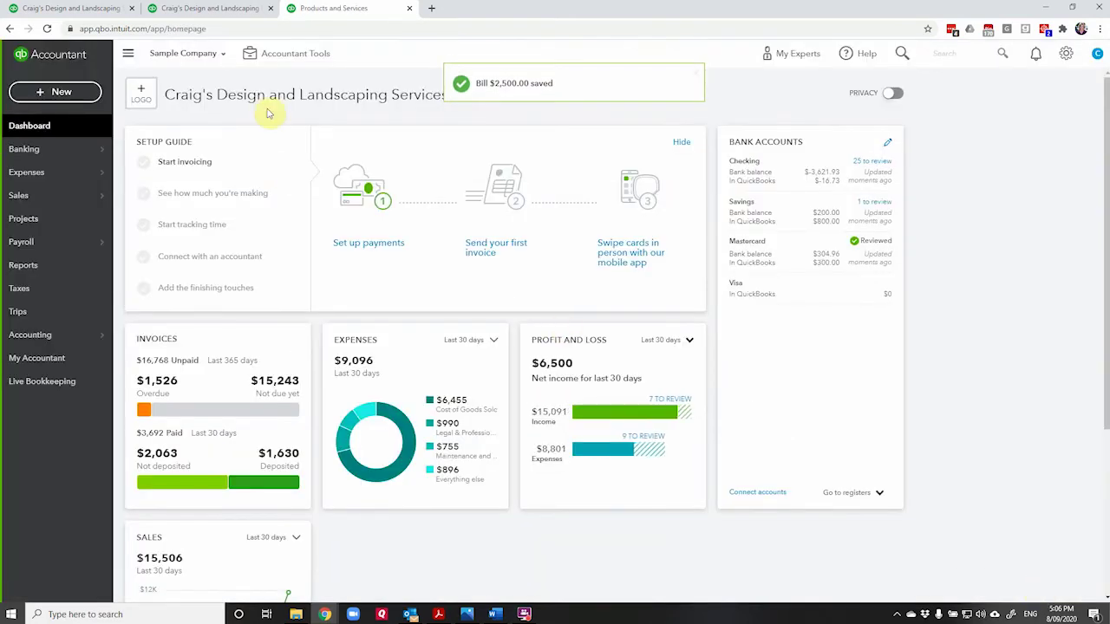
- Invoice Amy's Bird Sanctuary for the billable Garden Rocks ($2,500 plus $1,250 markup) and save
{"action": "left_click", "coordinate": [65, 102]}
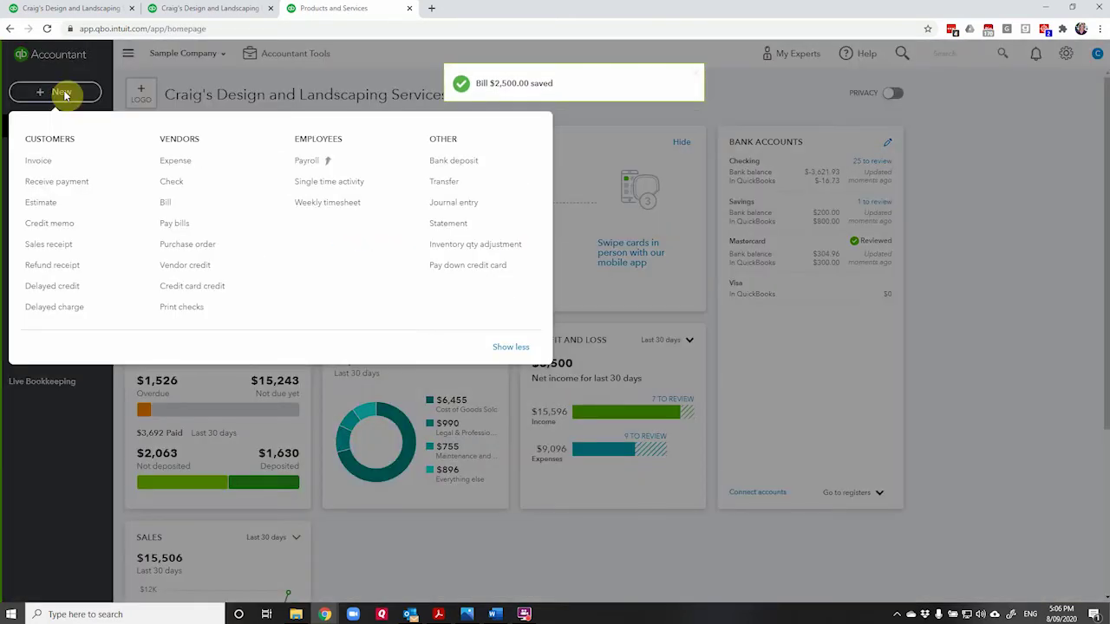
{"action": "left_click", "coordinate": [63, 162]}
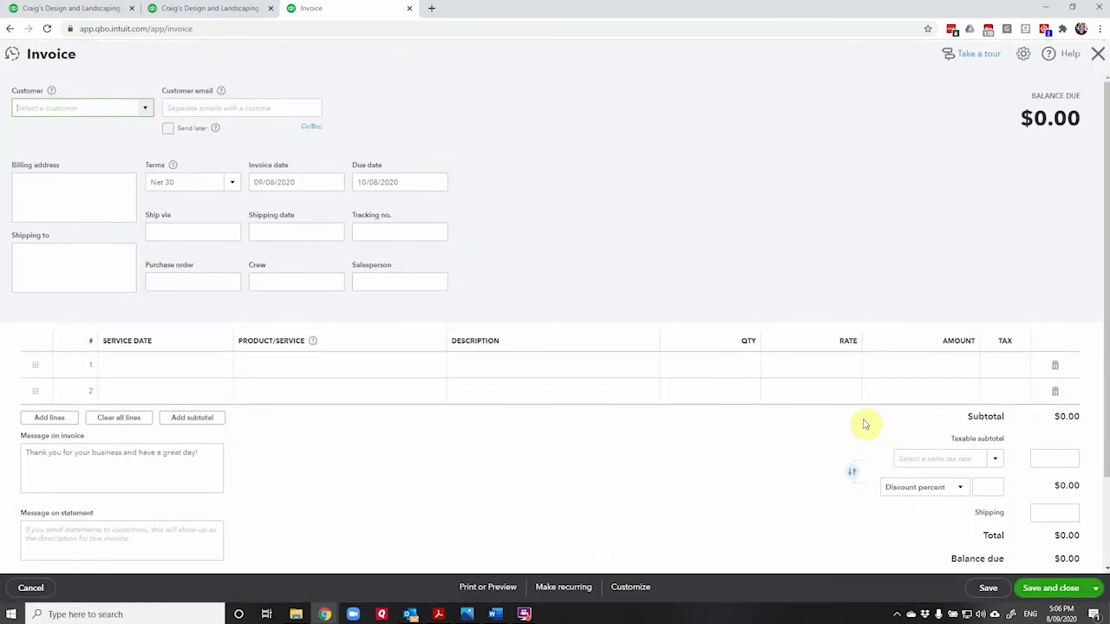
{"action": "type", "text": "amy"}
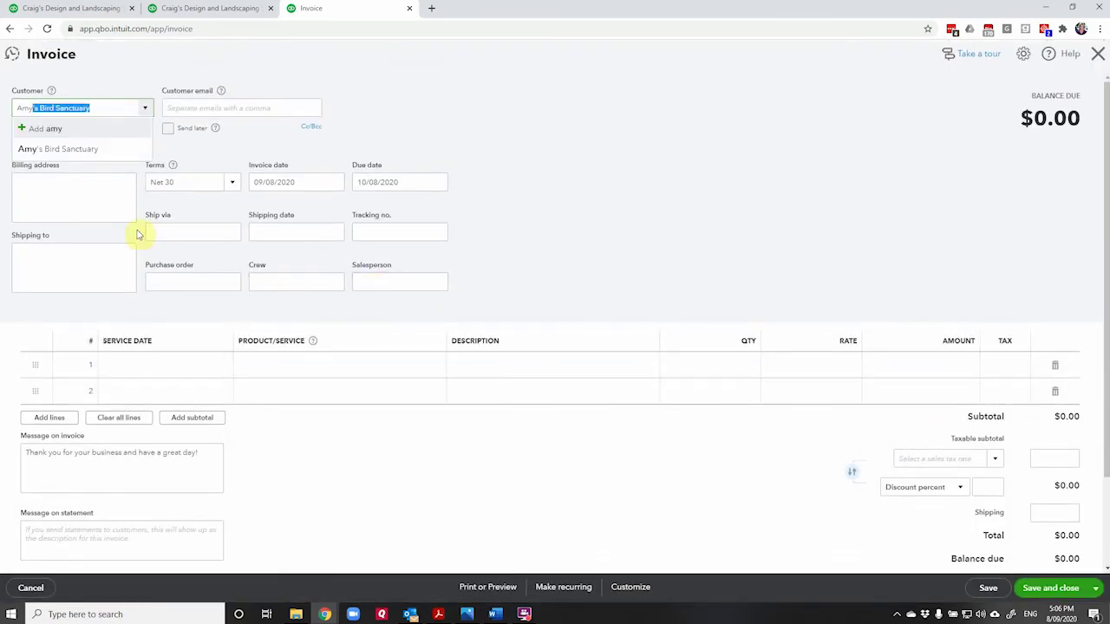
{"action": "left_click", "coordinate": [67, 150]}
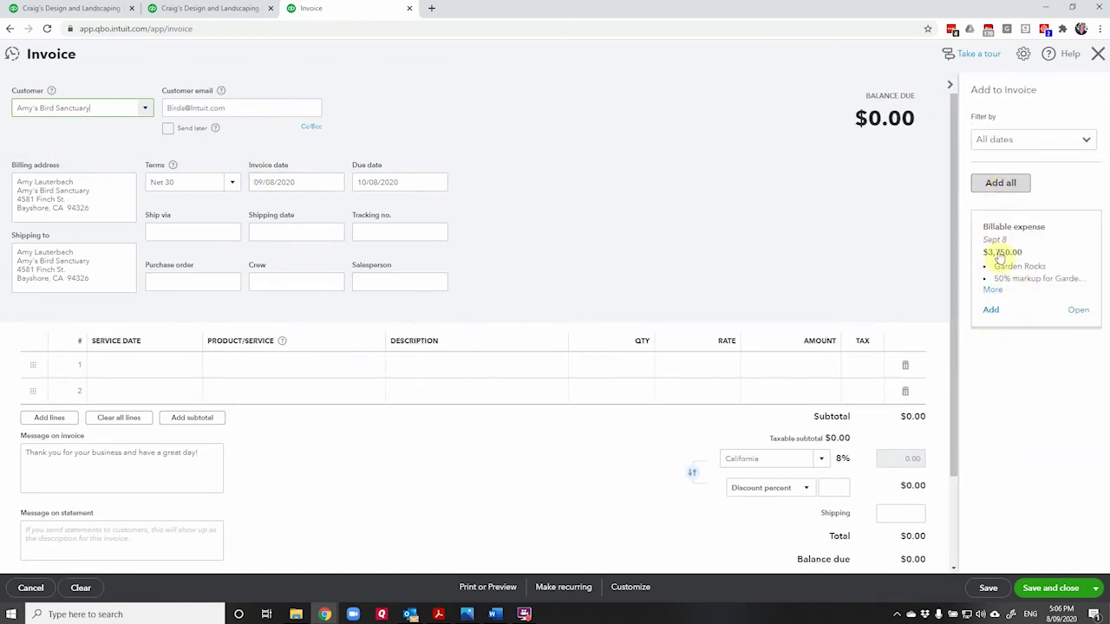
{"action": "left_click", "coordinate": [1000, 183]}
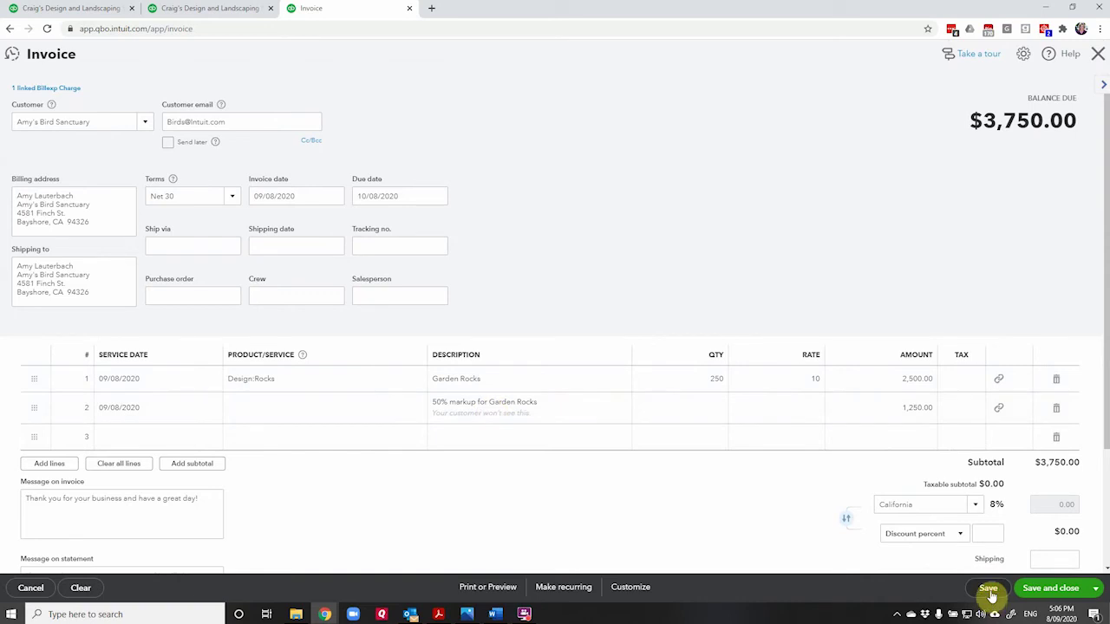
{"action": "left_click", "coordinate": [989, 589]}
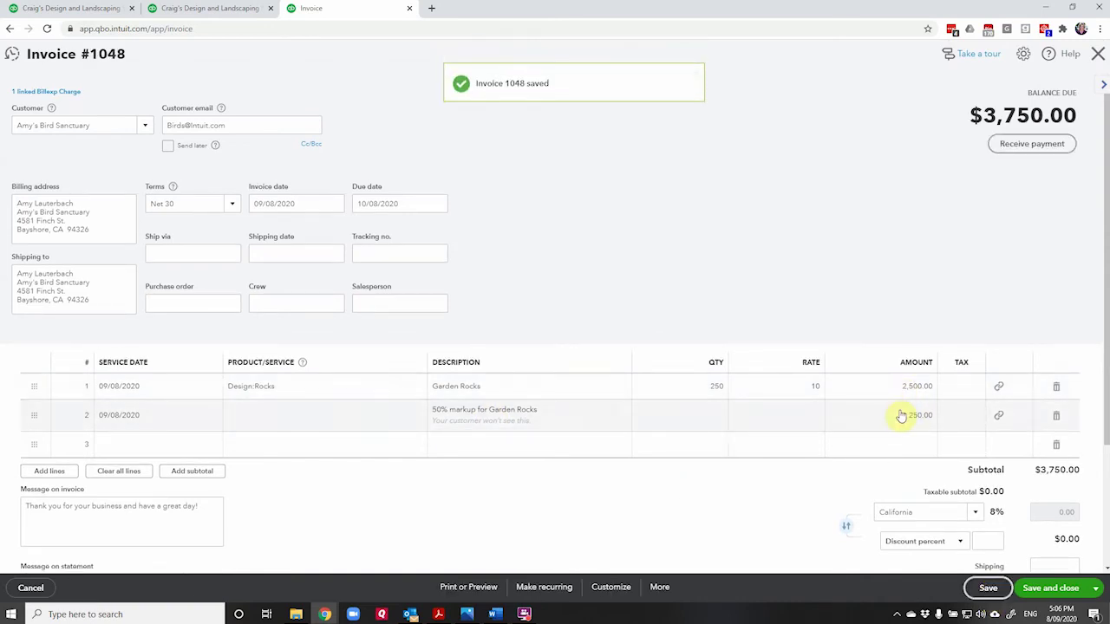
- Preview invoice 1048's print layout, close the preview, and save and close the invoice
{"action": "left_click", "coordinate": [473, 594]}
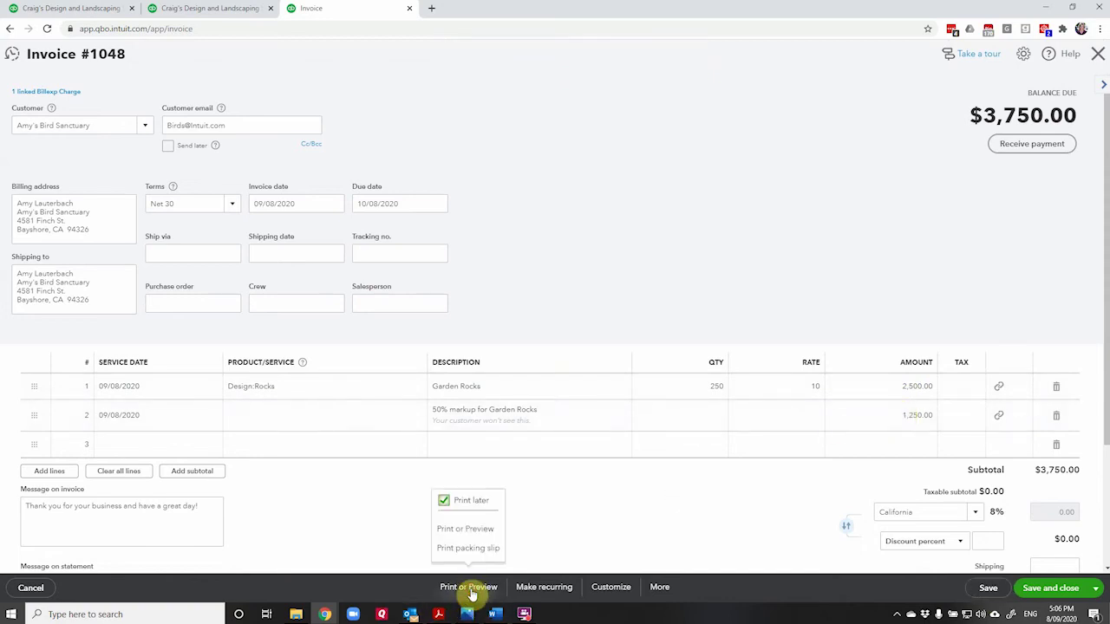
{"action": "left_click", "coordinate": [465, 531]}
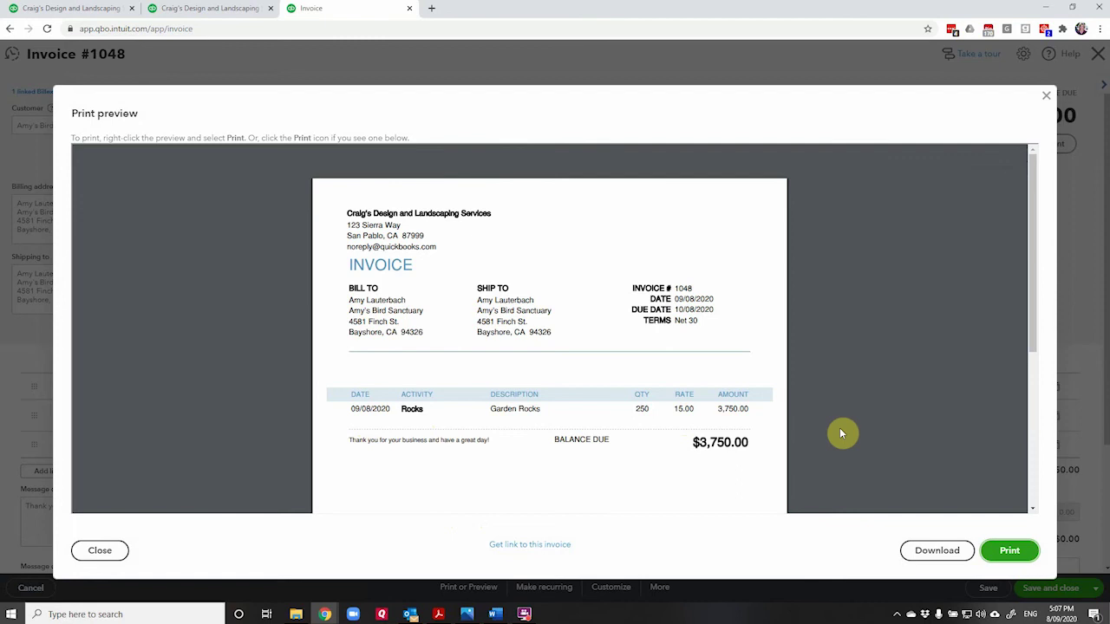
{"action": "left_click", "coordinate": [1045, 97]}
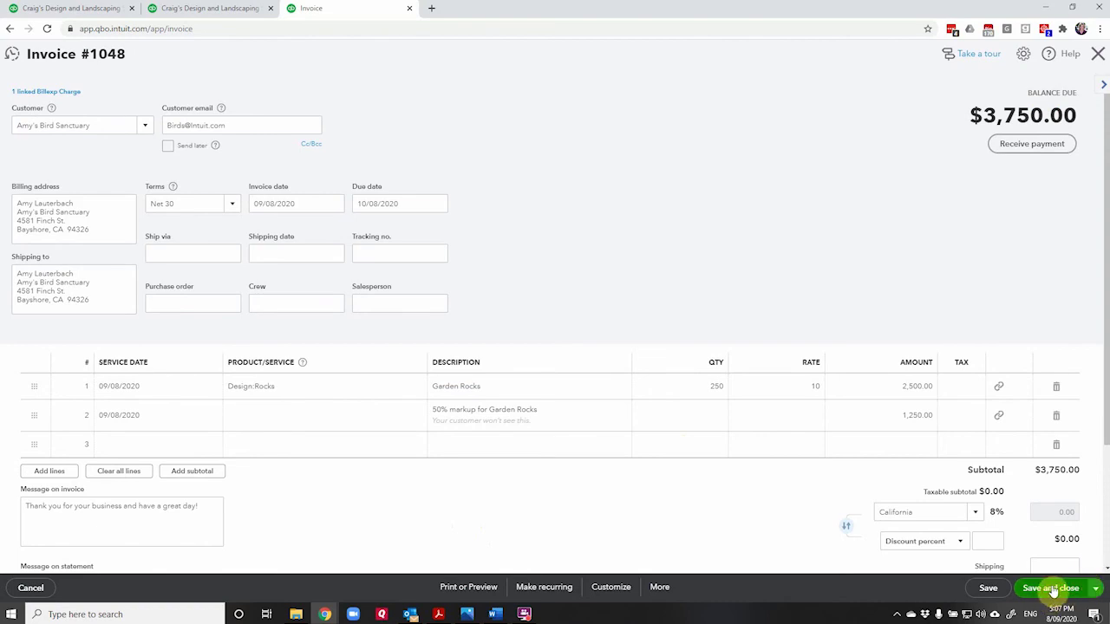
{"action": "left_click", "coordinate": [1052, 590]}
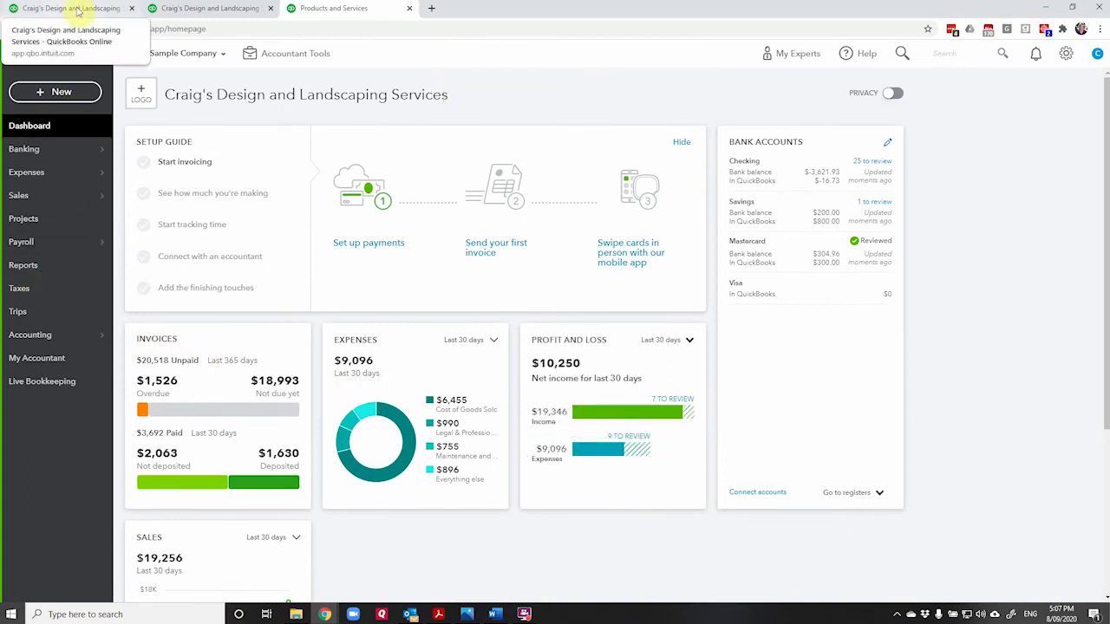
- Switch to the Profit and Loss tab to review the Markup and Cost of Goods Sold lines
{"action": "left_click", "coordinate": [76, 9]}
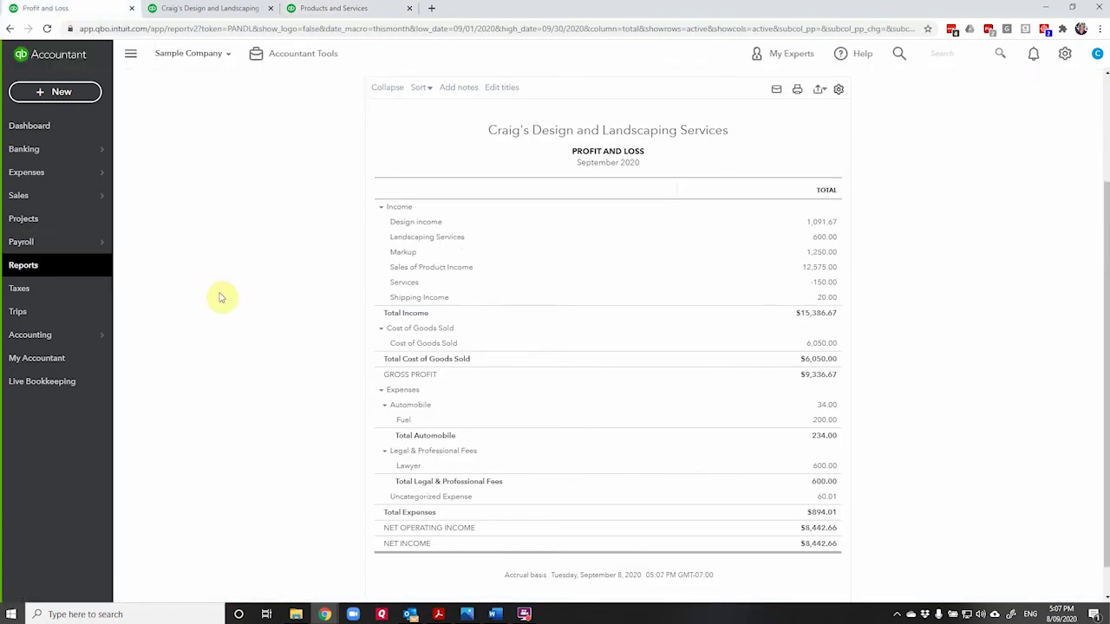